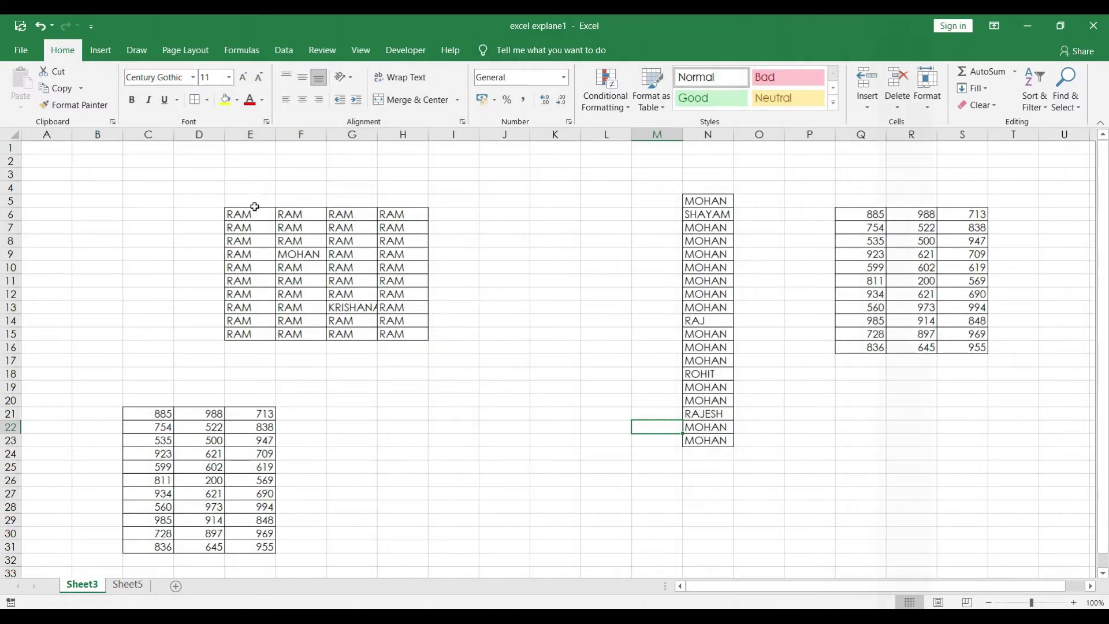
# Select the entire table of names in E6:H15
pyautogui.moveTo(248, 213)
pyautogui.mouseDown()
pyautogui.moveTo(389, 250)
pyautogui.moveTo(399, 347)
pyautogui.moveTo(396, 329)
pyautogui.mouseUp()
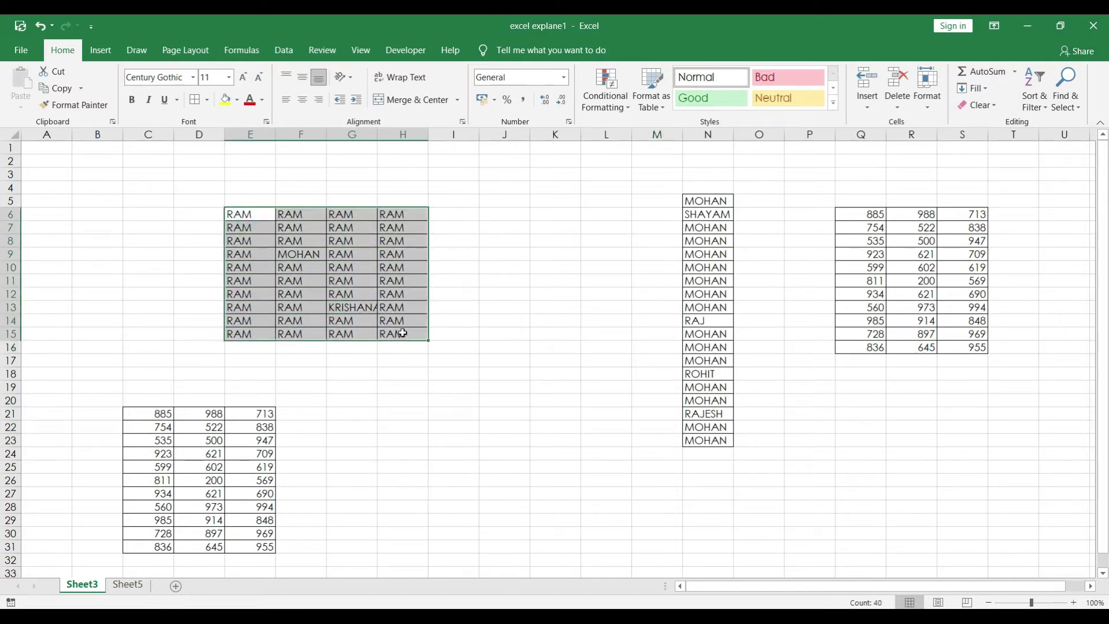
pyautogui.click(361, 296)
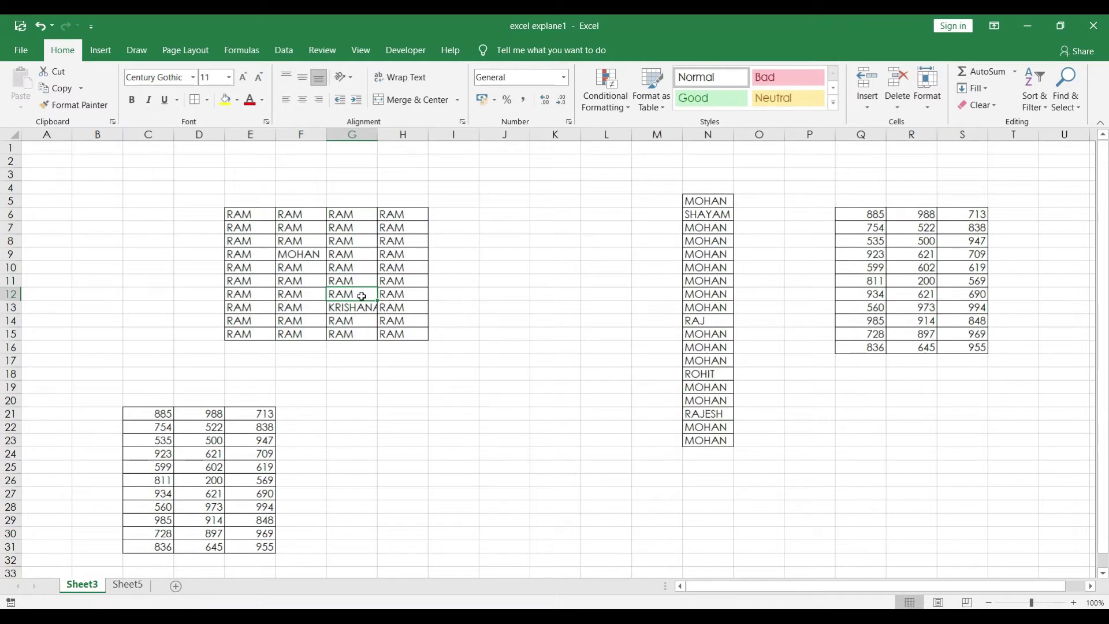
pyautogui.click(286, 279)
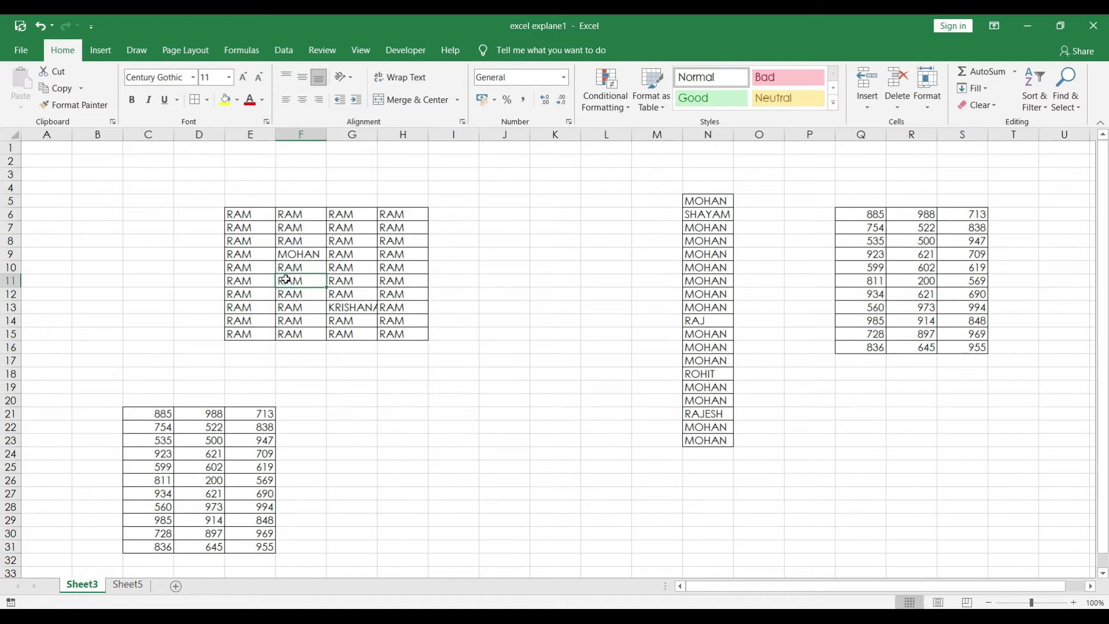
pyautogui.hotkey('ctrl', 'a')
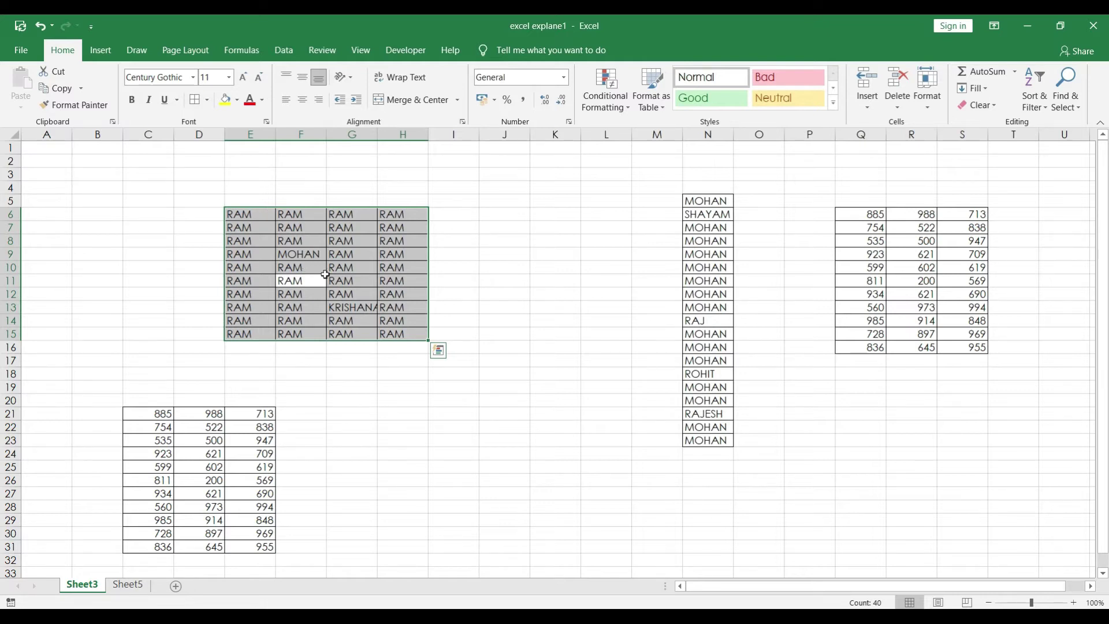
pyautogui.click(292, 255)
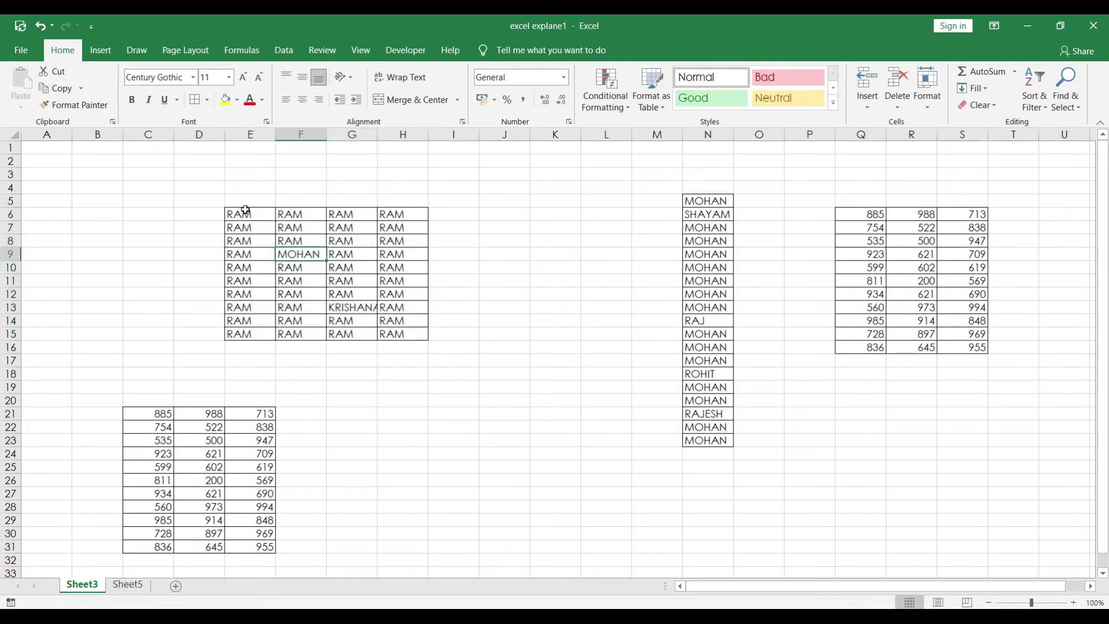
pyautogui.moveTo(241, 212); pyautogui.dragTo(393, 337)
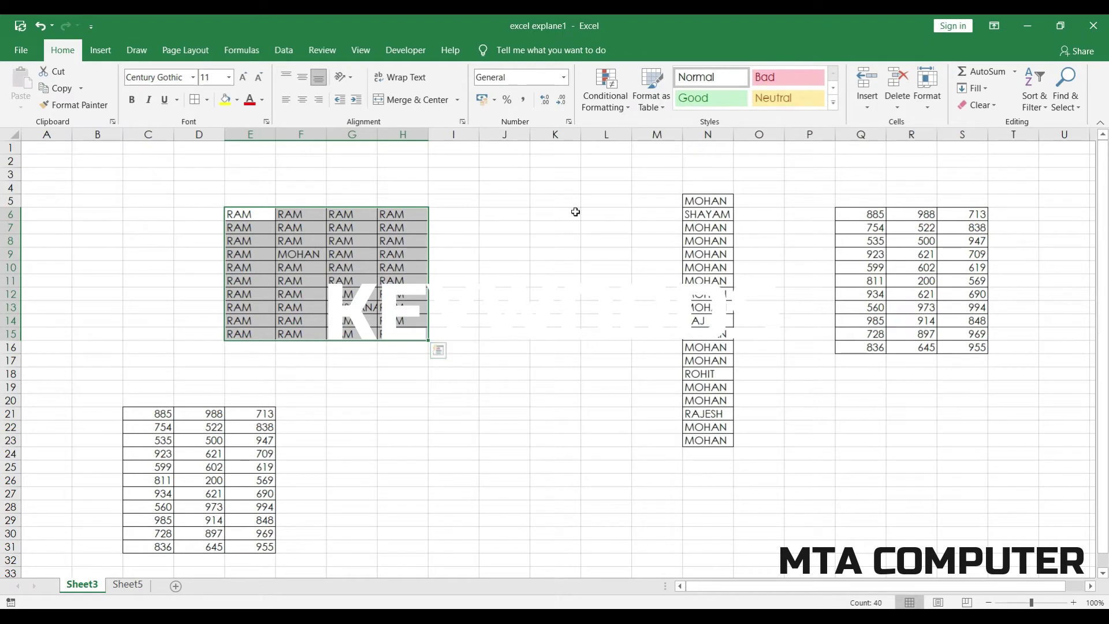
# Select the full list of names in N5:N23, followed by the entire worksheet
pyautogui.click(713, 238)
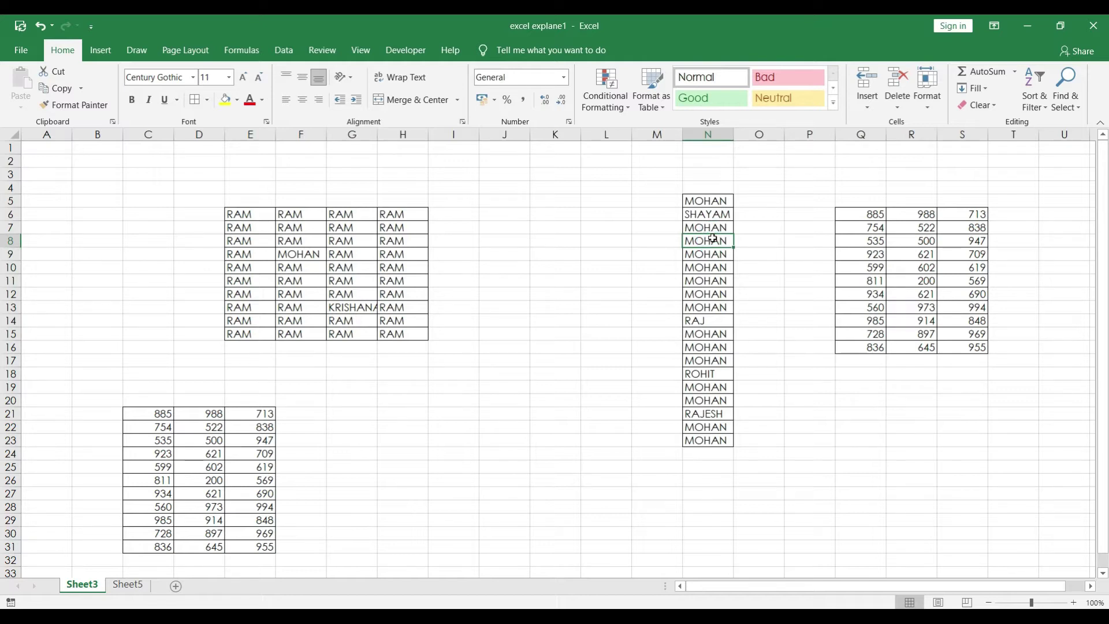
pyautogui.hotkey('ctrl', 'a')
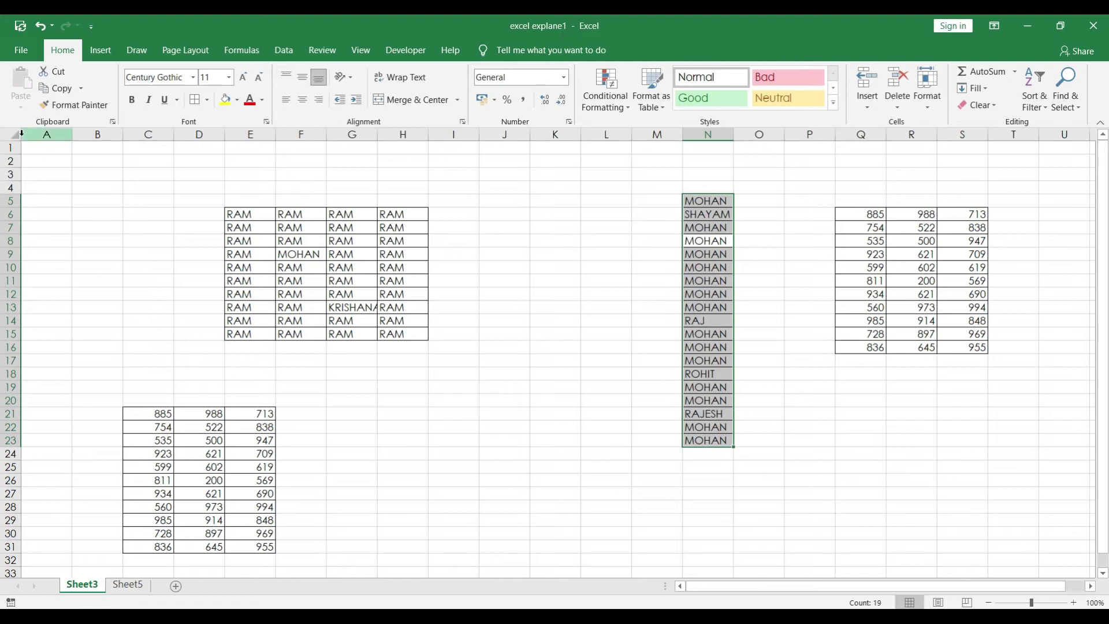
pyautogui.click(12, 135)
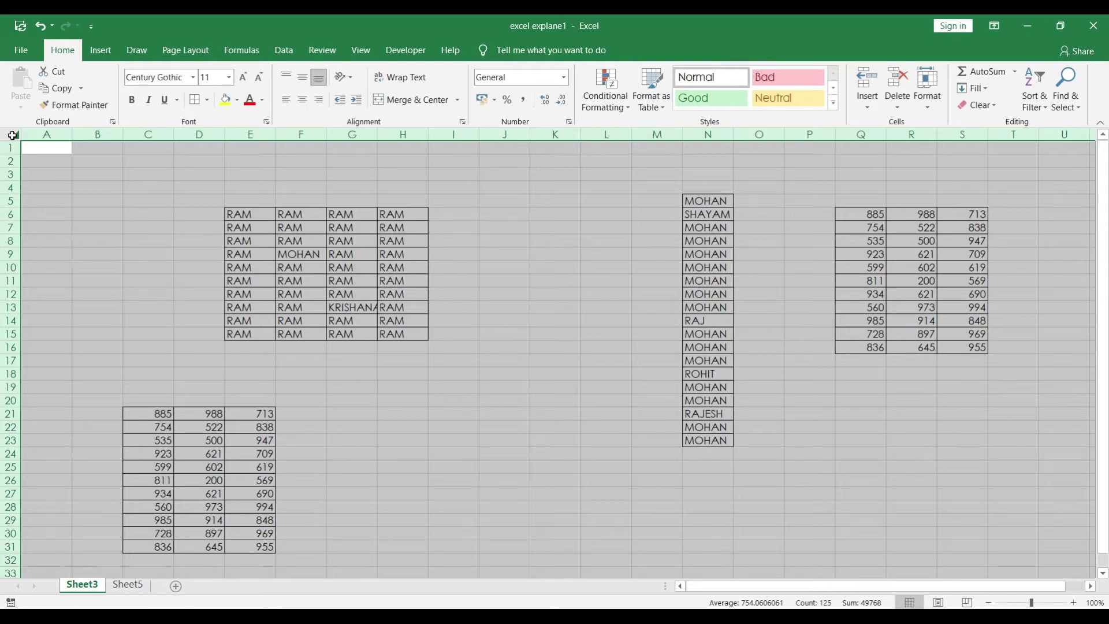
# Search the worksheet for the name held in cell N14 using Find
pyautogui.click(271, 285)
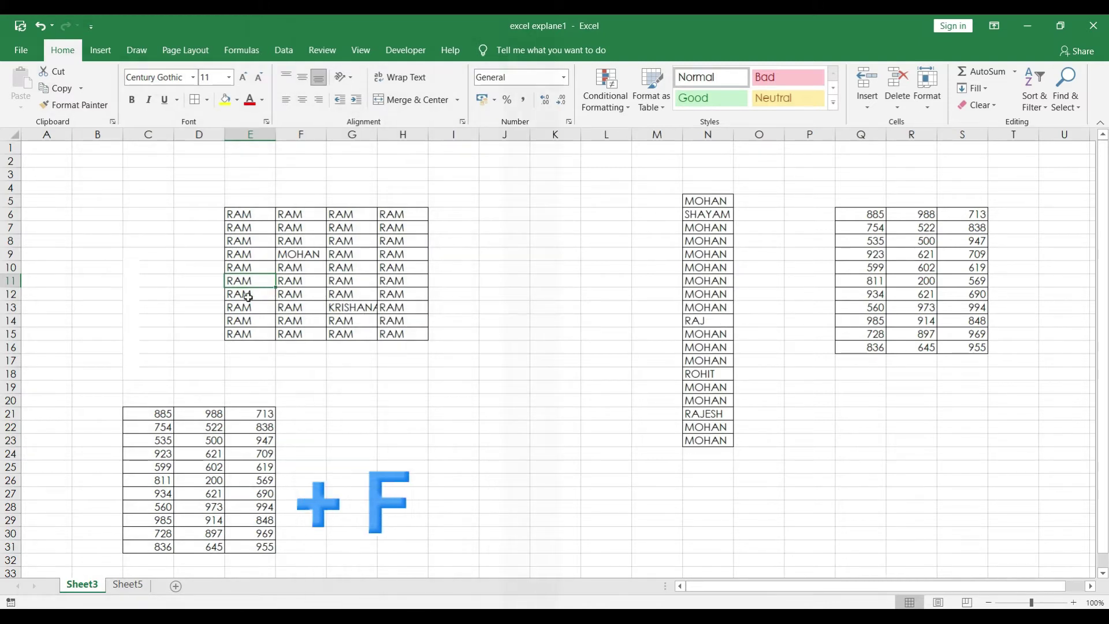
pyautogui.hotkey('ctrl', 'f')
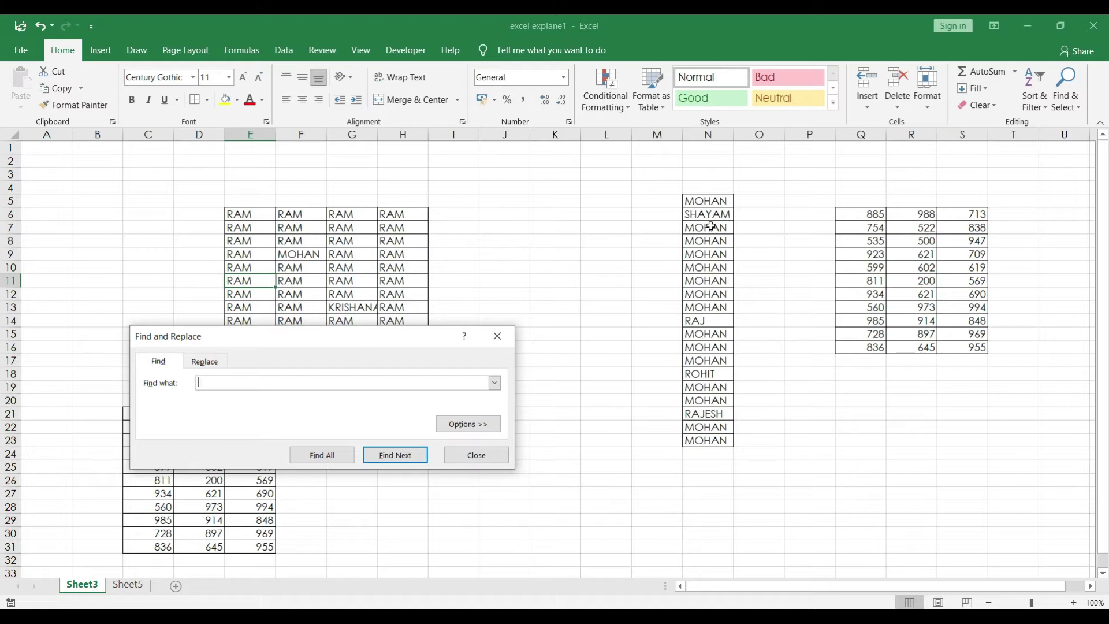
pyautogui.click(717, 321)
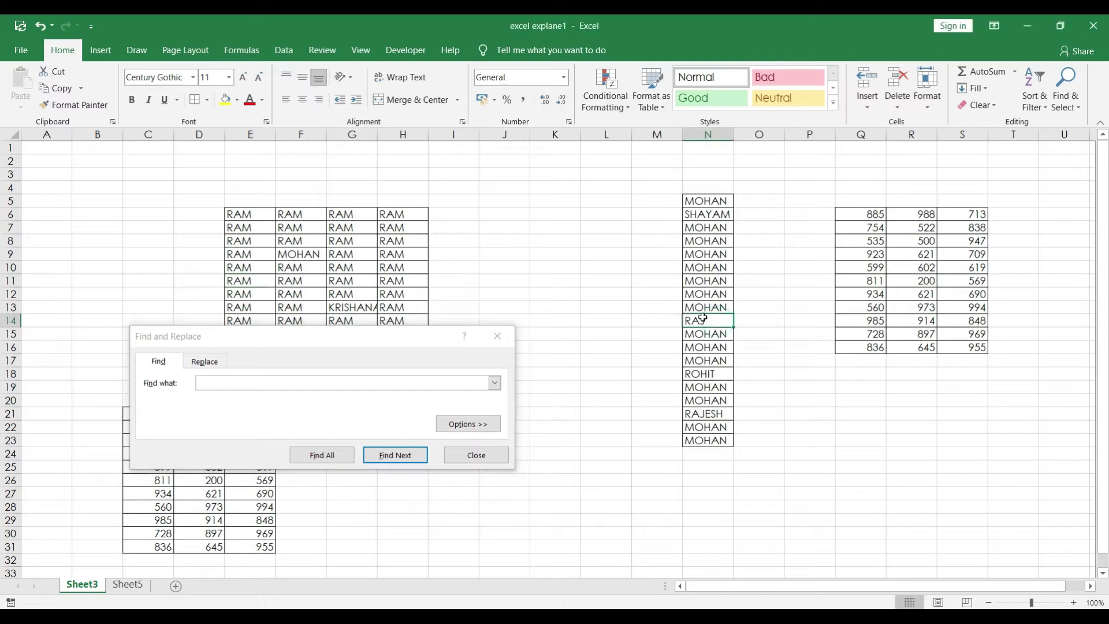
pyautogui.click(362, 189)
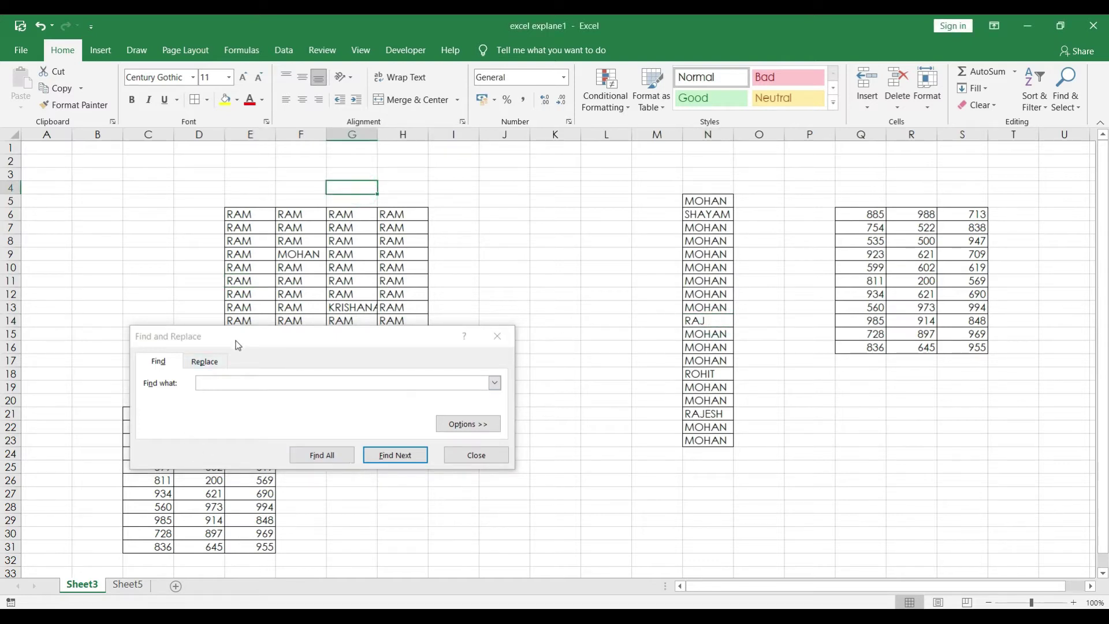
pyautogui.click(216, 384)
pyautogui.write('RAJ')
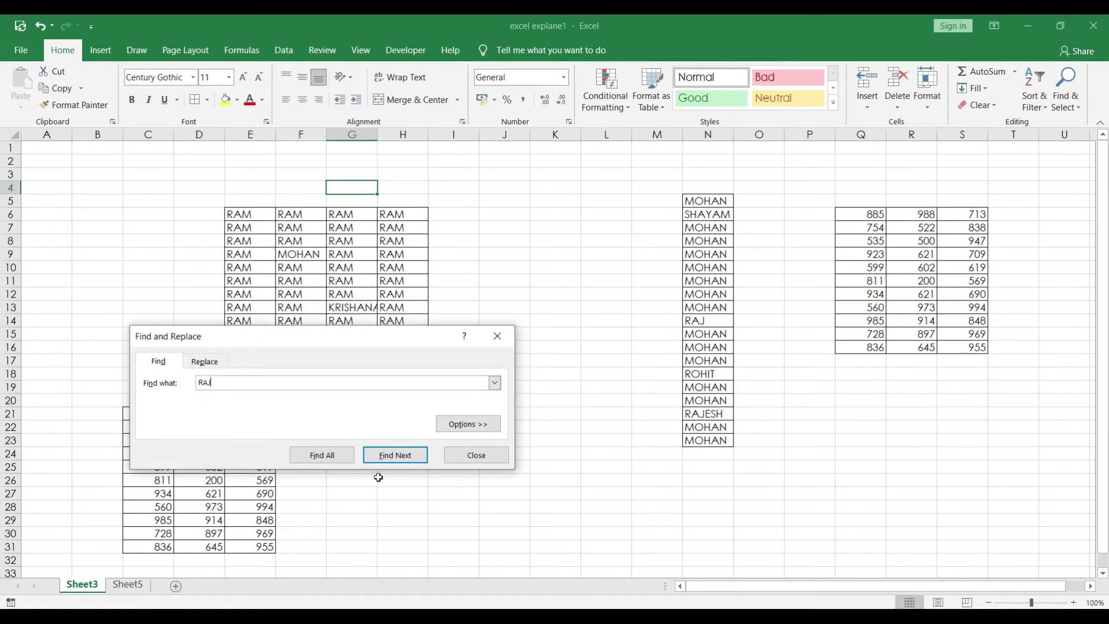
pyautogui.click(408, 459)
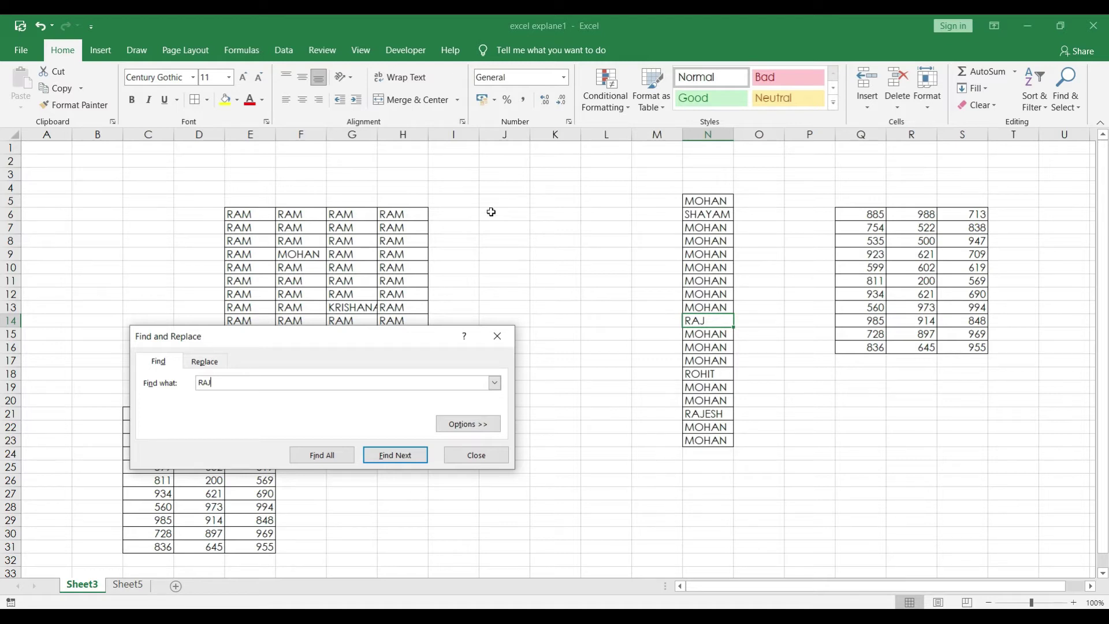
# Limit the search to the table E6:H15, find the name held in cell F9 there, and close Find and Replace
pyautogui.moveTo(334, 337); pyautogui.dragTo(348, 362)
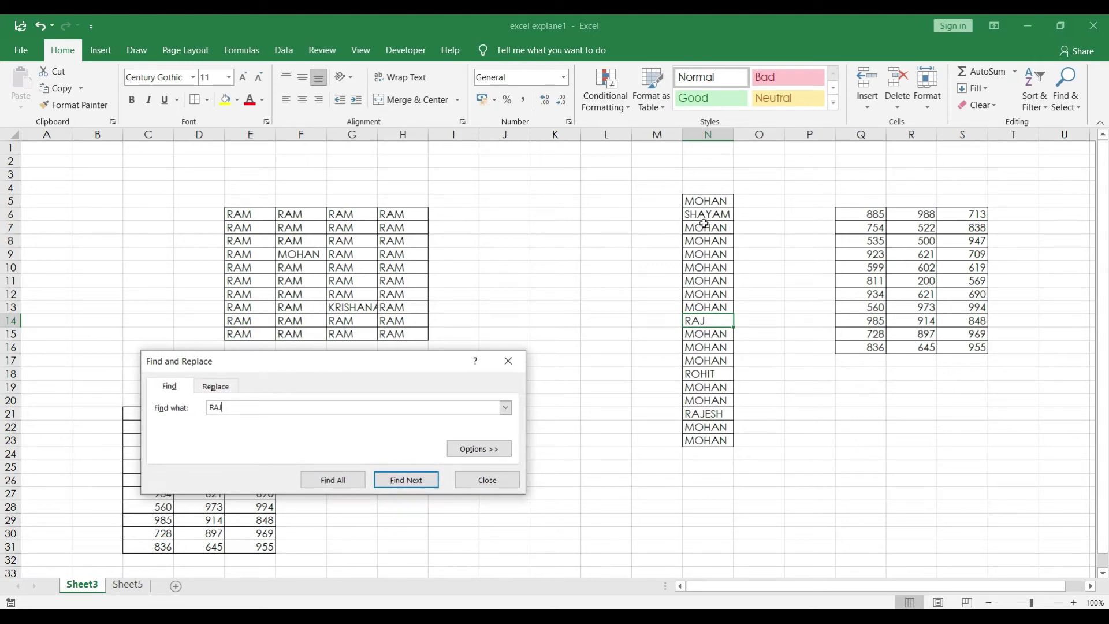
pyautogui.moveTo(702, 202); pyautogui.dragTo(700, 445)
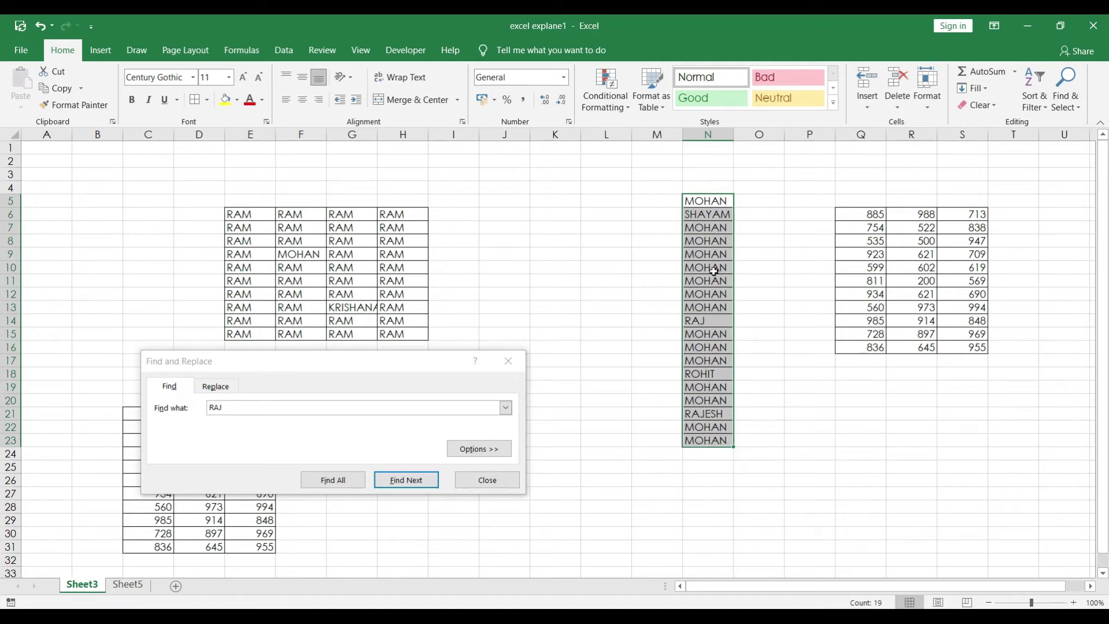
pyautogui.moveTo(265, 358)
pyautogui.mouseDown()
pyautogui.moveTo(280, 379)
pyautogui.moveTo(266, 379)
pyautogui.mouseUp()
pyautogui.moveTo(248, 210); pyautogui.dragTo(287, 249)
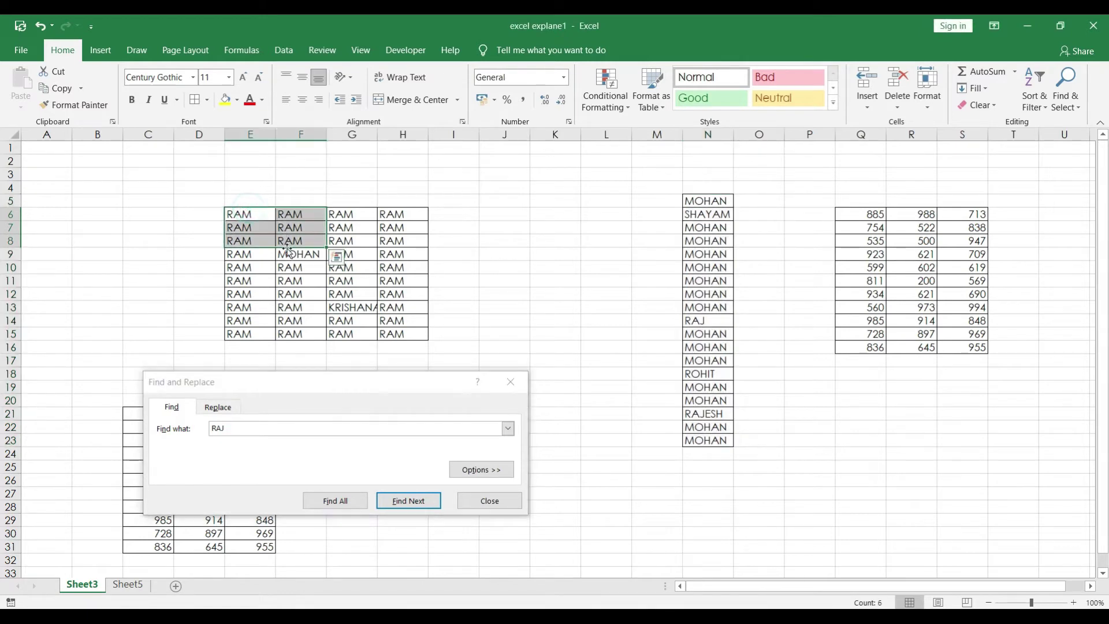
pyautogui.click(288, 253)
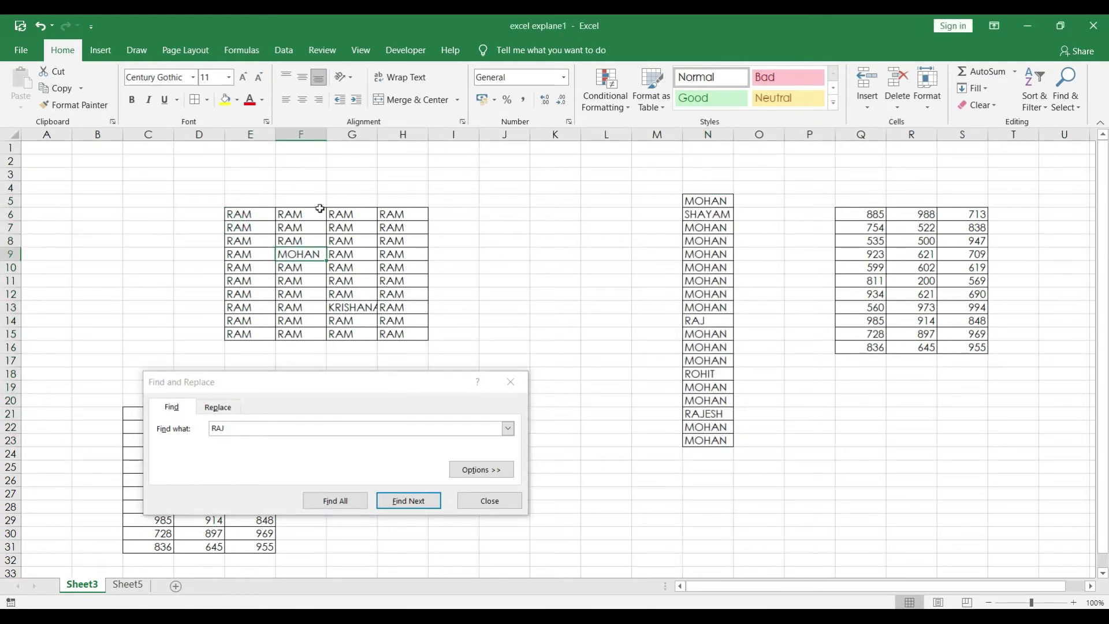
pyautogui.moveTo(248, 213); pyautogui.dragTo(404, 338)
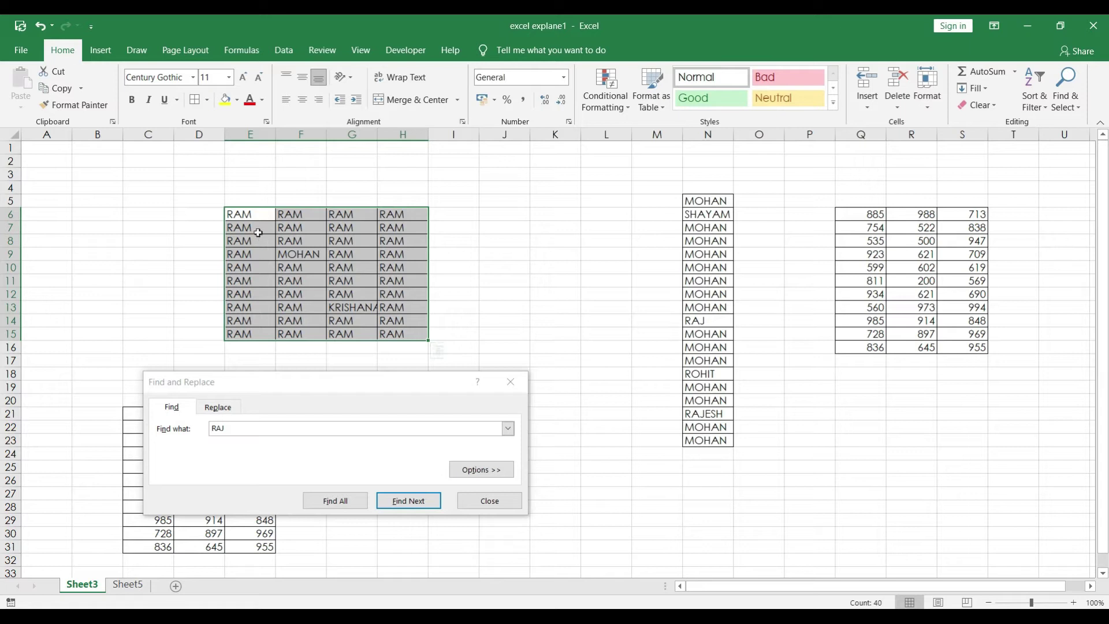
pyautogui.click(239, 428)
pyautogui.write('MO')
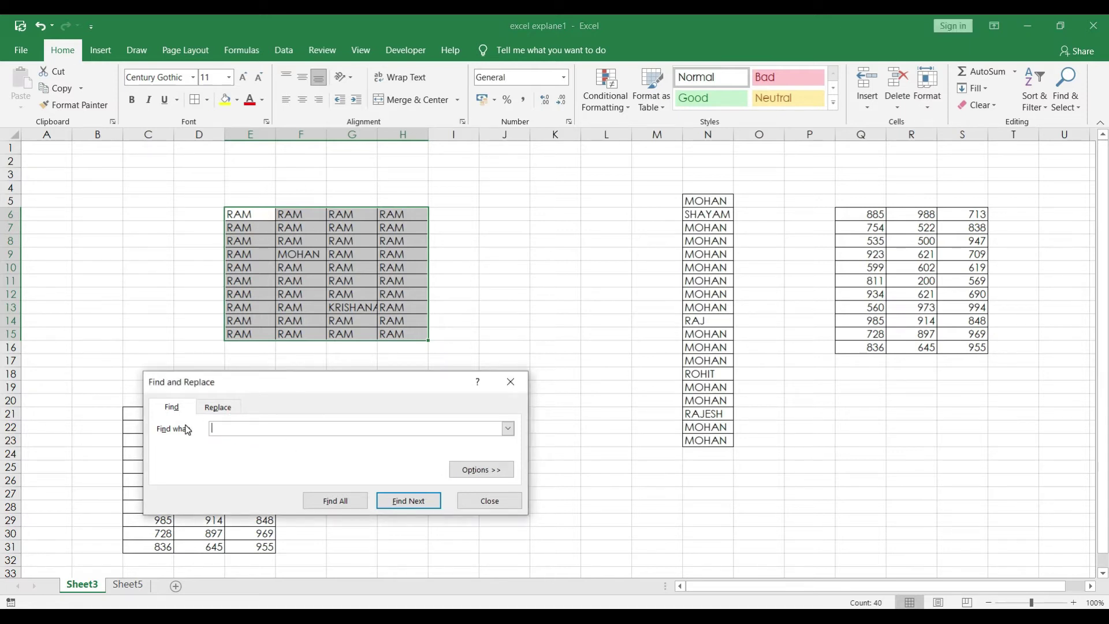
pyautogui.write('HAN')
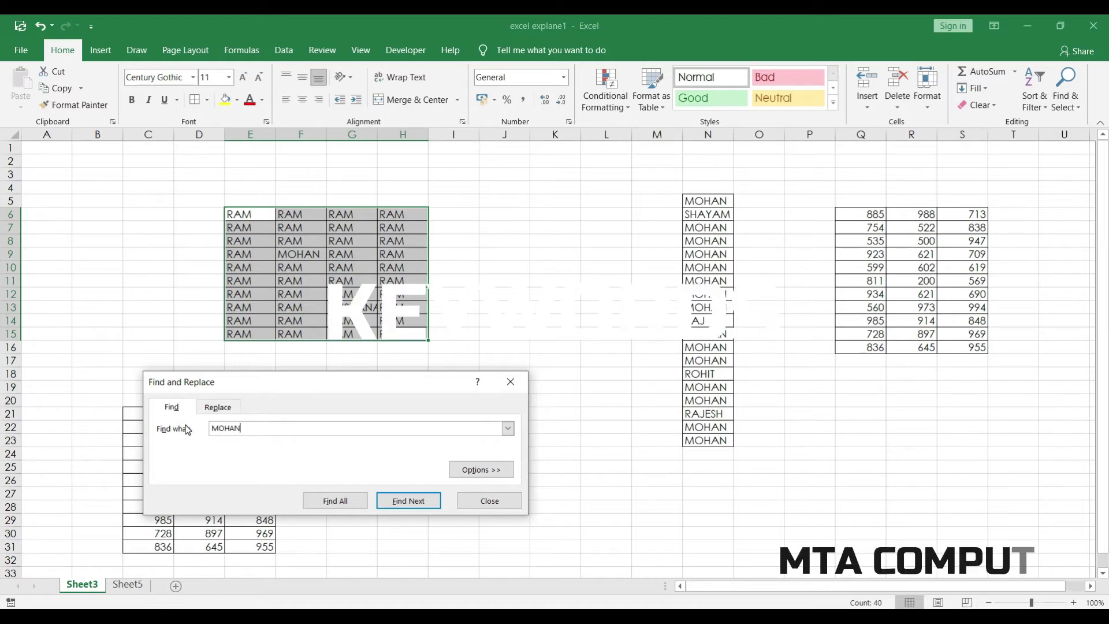
pyautogui.click(395, 501)
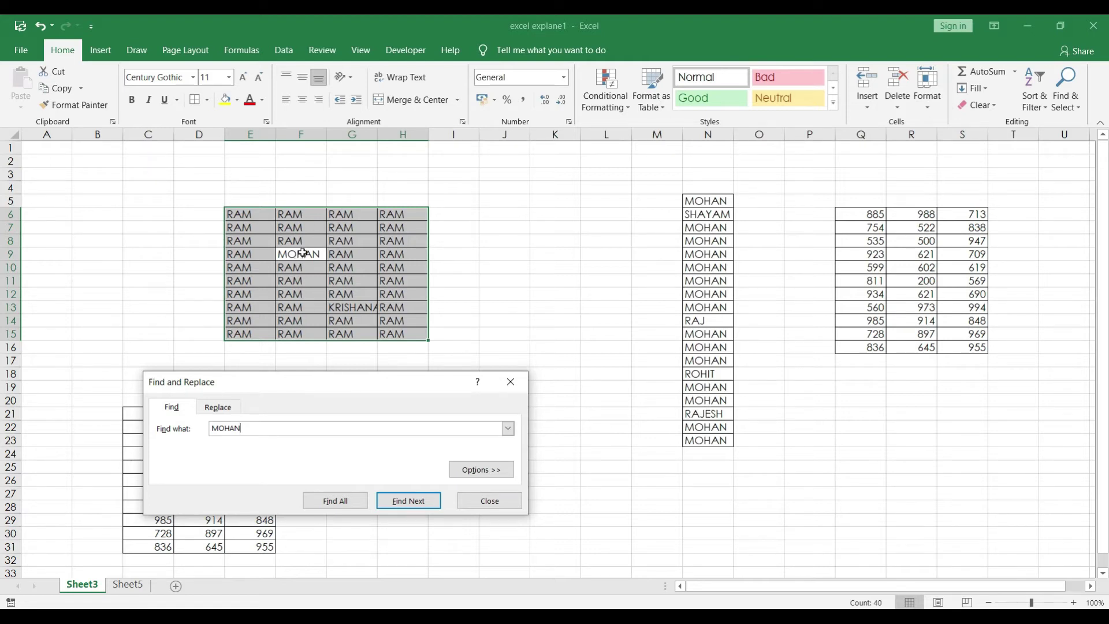
pyautogui.click(490, 500)
# Fill cell H16 with the value of the cell above it using Fill Down
pyautogui.click(416, 346)
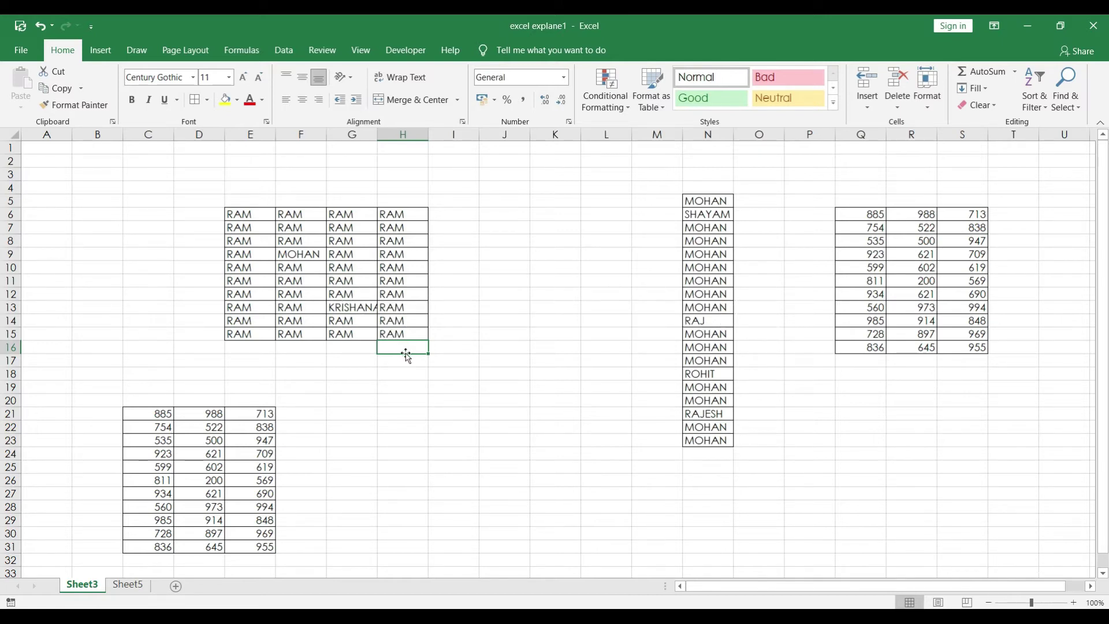
pyautogui.click(413, 386)
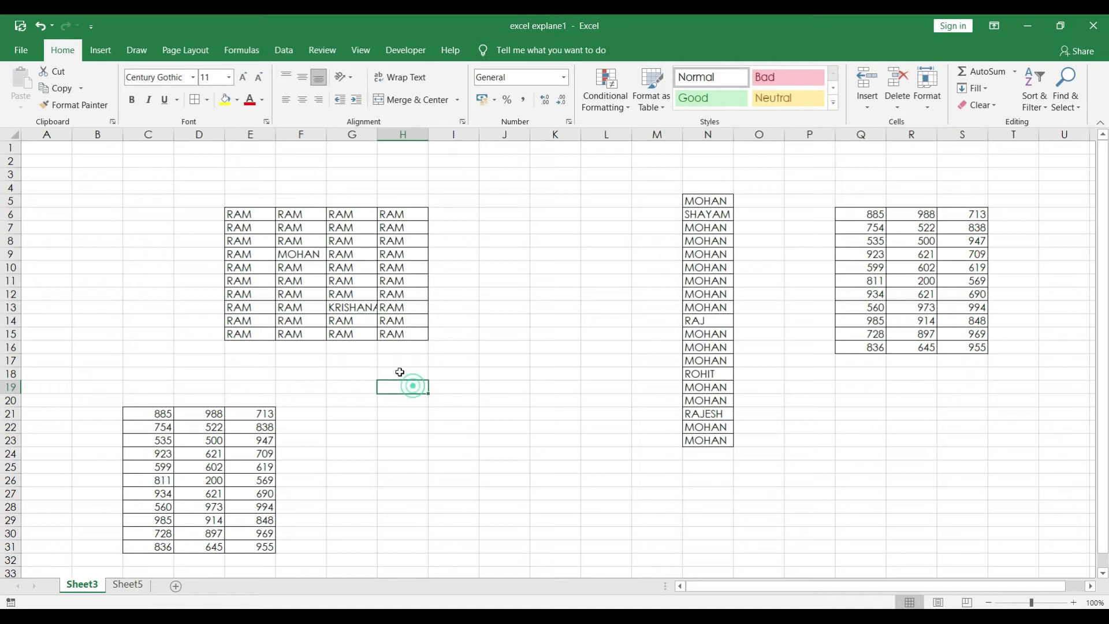
pyautogui.click(389, 334)
pyautogui.click(394, 347)
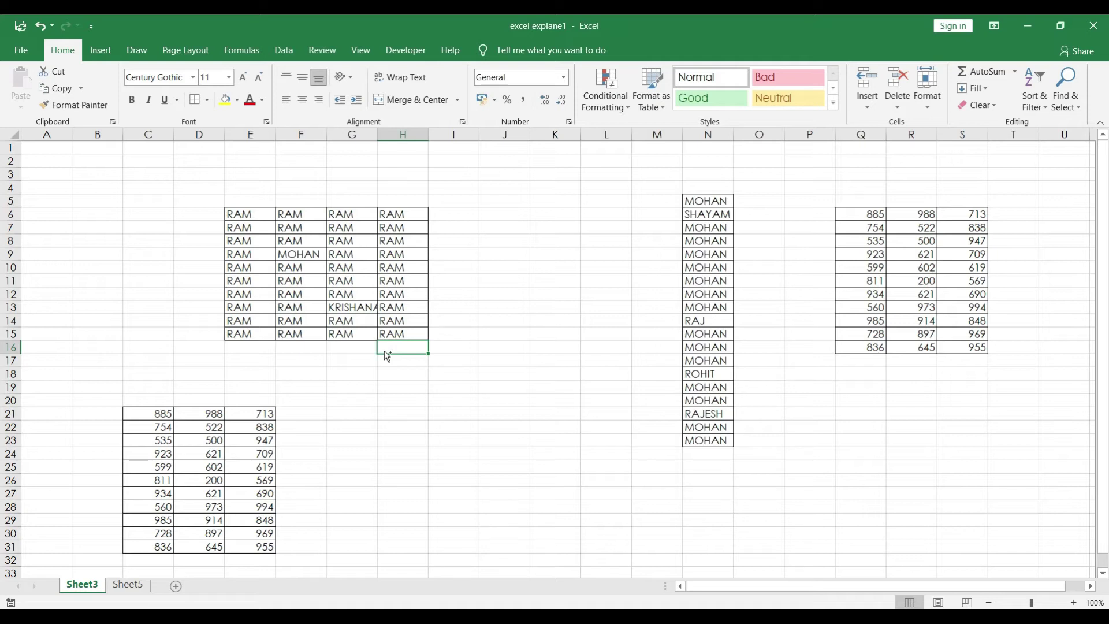
pyautogui.hotkey('ctrl', 'd')
pyautogui.click(394, 372)
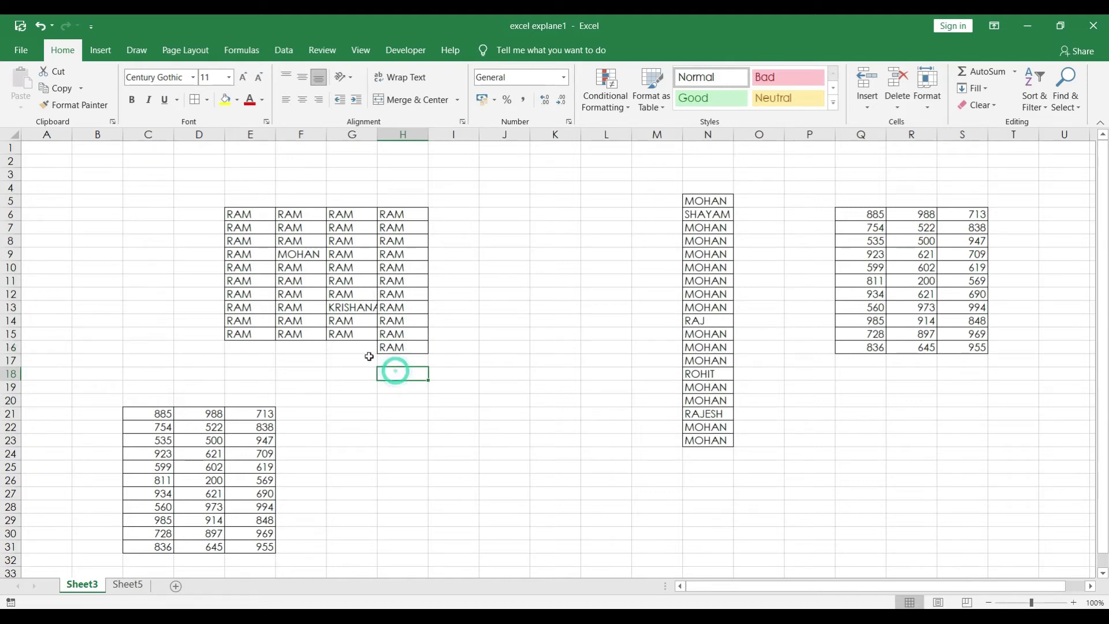
pyautogui.click(398, 358)
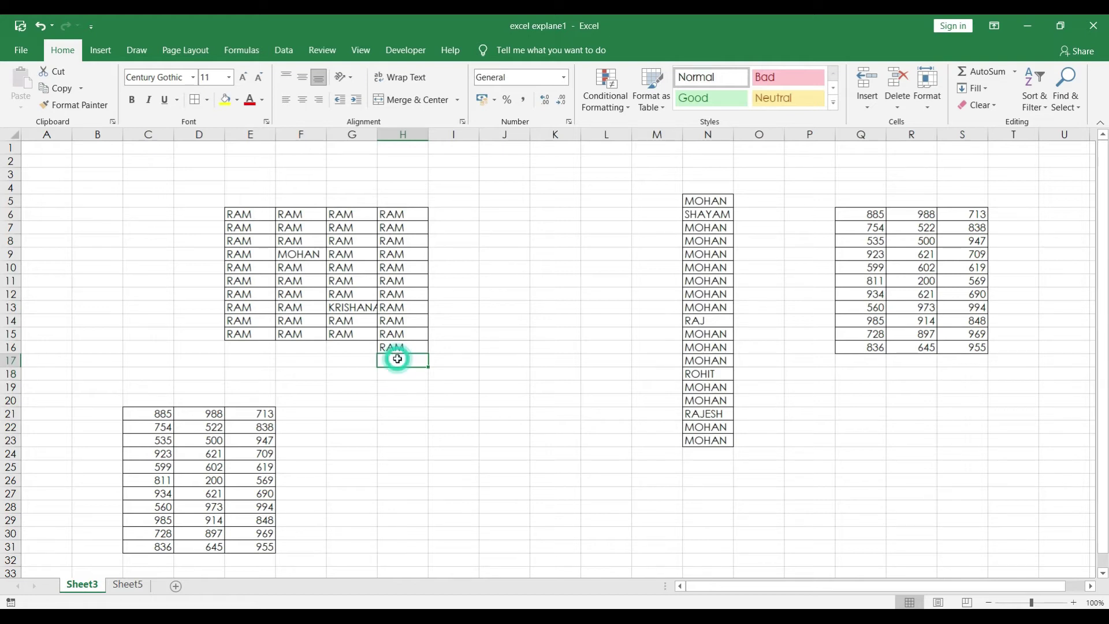
pyautogui.moveTo(398, 359); pyautogui.dragTo(395, 493)
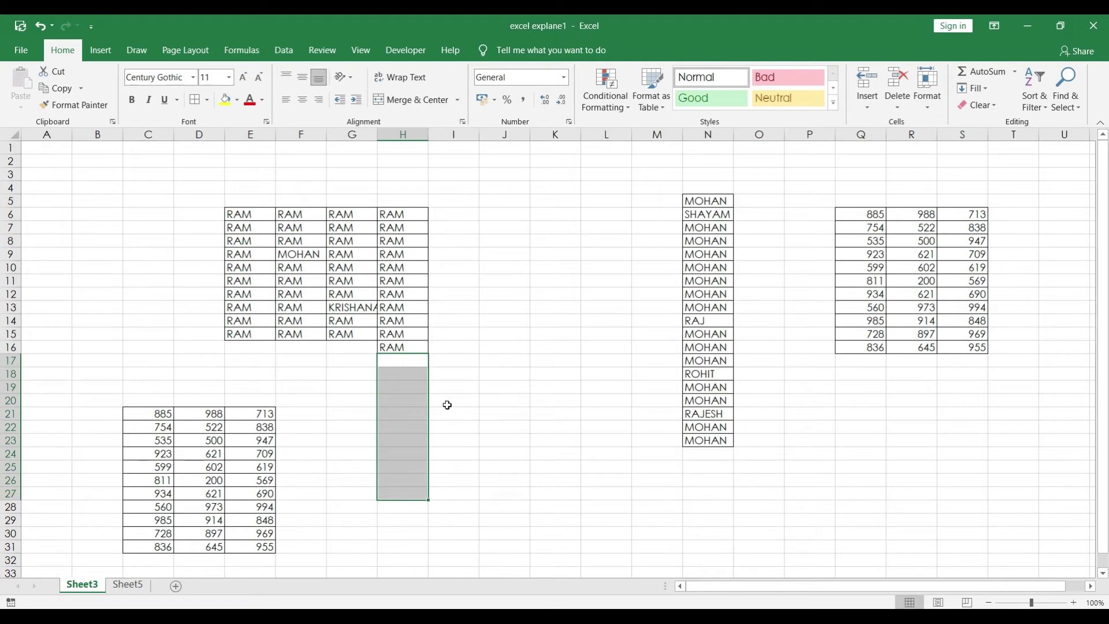
pyautogui.click(433, 359)
pyautogui.moveTo(397, 361); pyautogui.dragTo(394, 494)
pyautogui.click(393, 360)
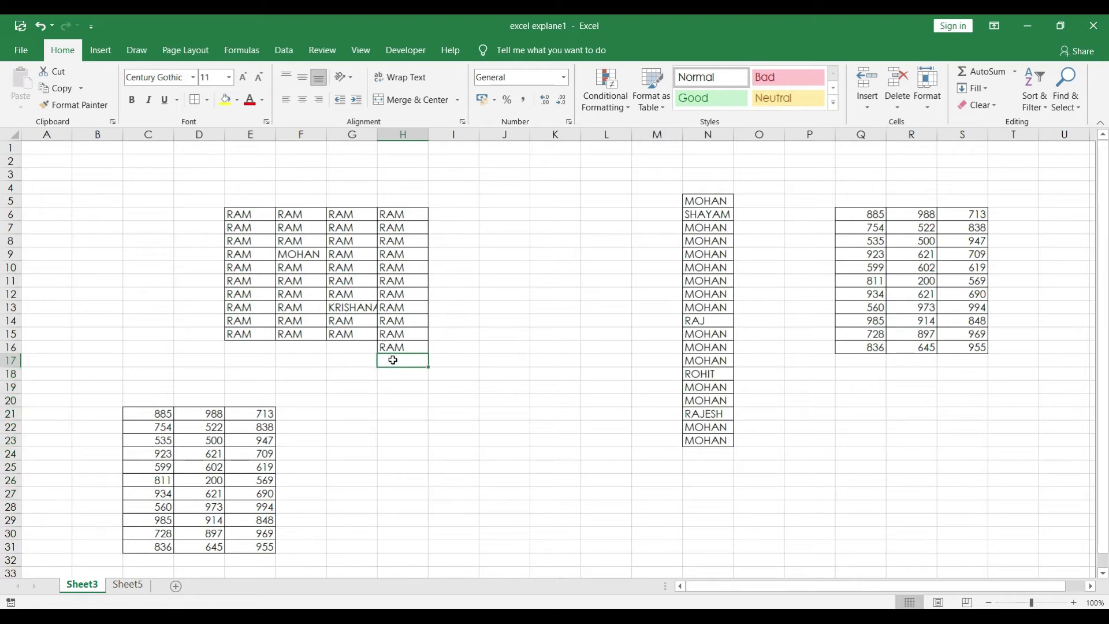
pyautogui.moveTo(396, 353); pyautogui.dragTo(402, 468)
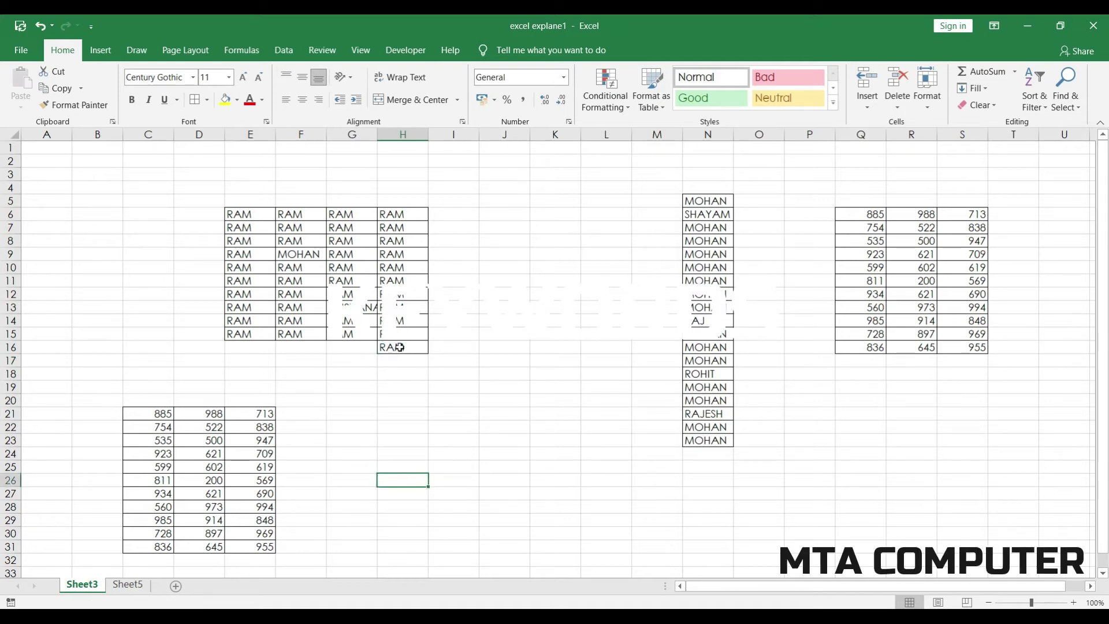
# Fill the value of H16 down through H29, and fill row 15 of columns E to G down to row 19
pyautogui.moveTo(400, 347); pyautogui.dragTo(388, 514)
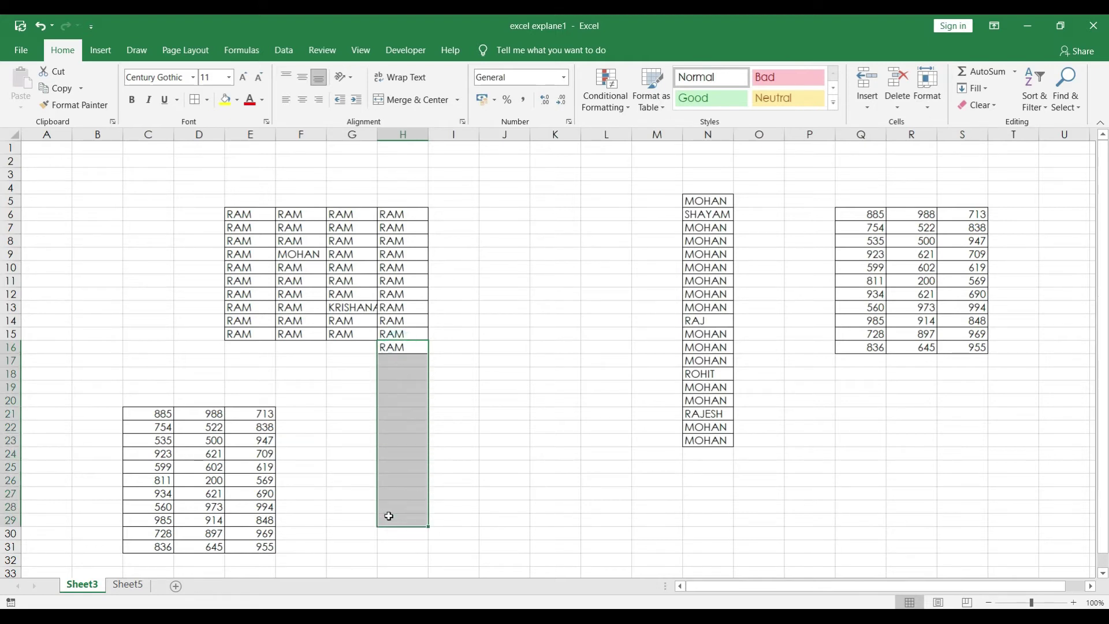
pyautogui.hotkey('ctrl', 'd')
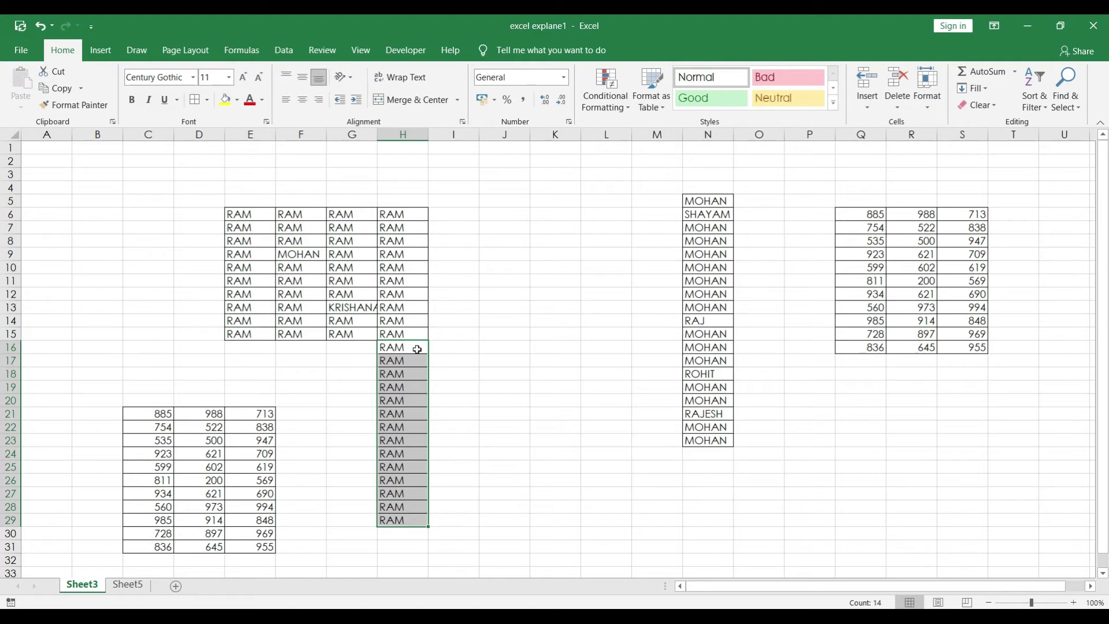
pyautogui.moveTo(253, 330); pyautogui.dragTo(332, 387)
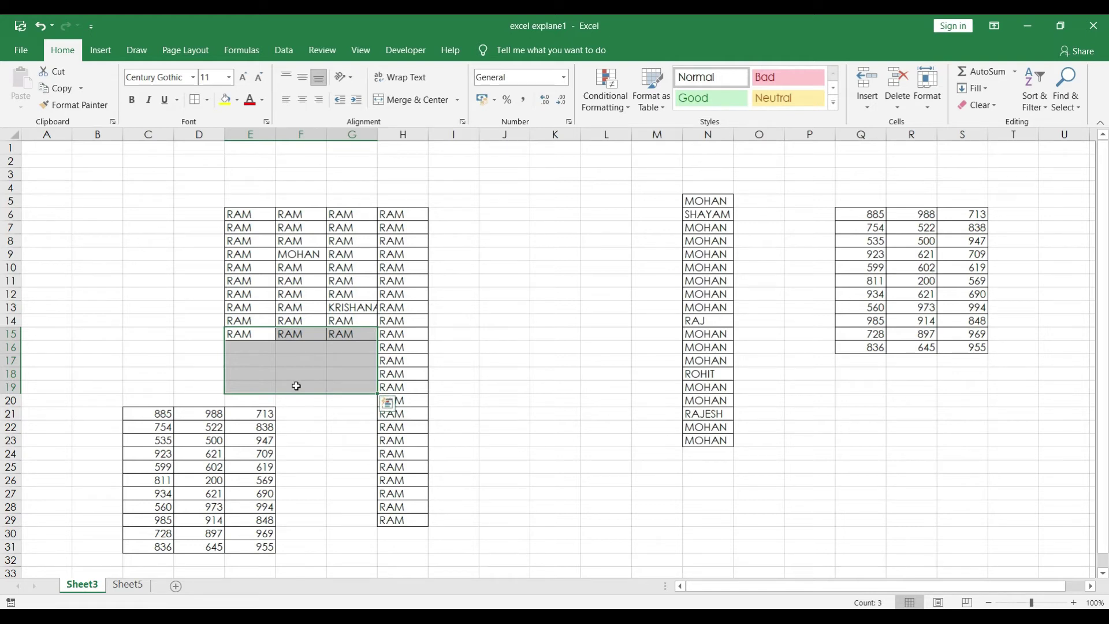
pyautogui.hotkey('ctrl', 'd')
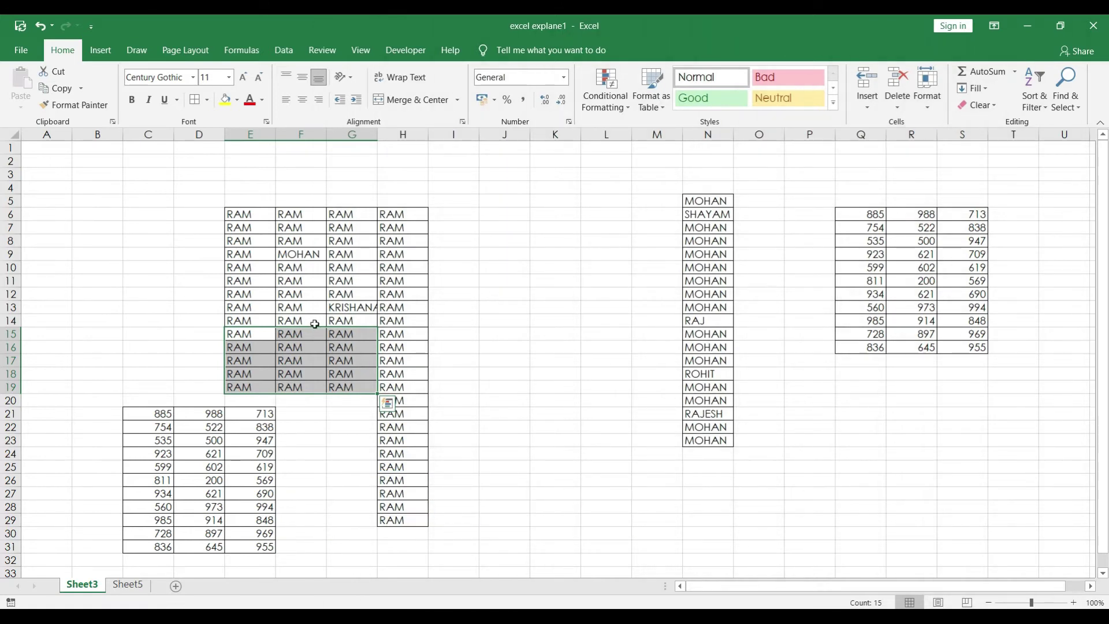
# Fill cell I6 with the value of the cell to its left using Fill Right
pyautogui.click(354, 388)
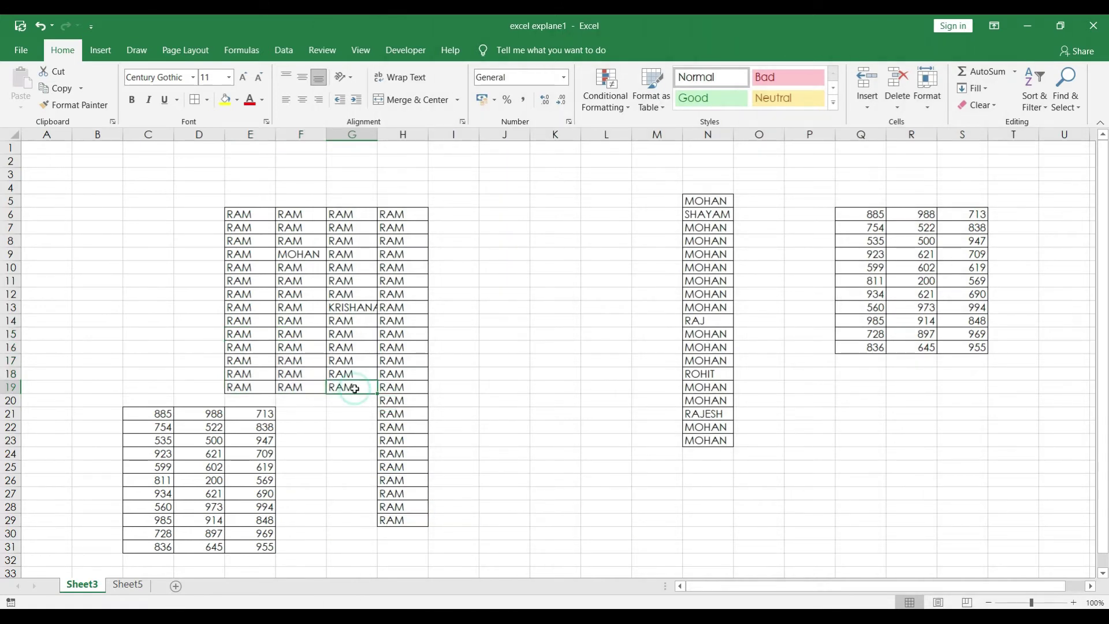
pyautogui.click(443, 215)
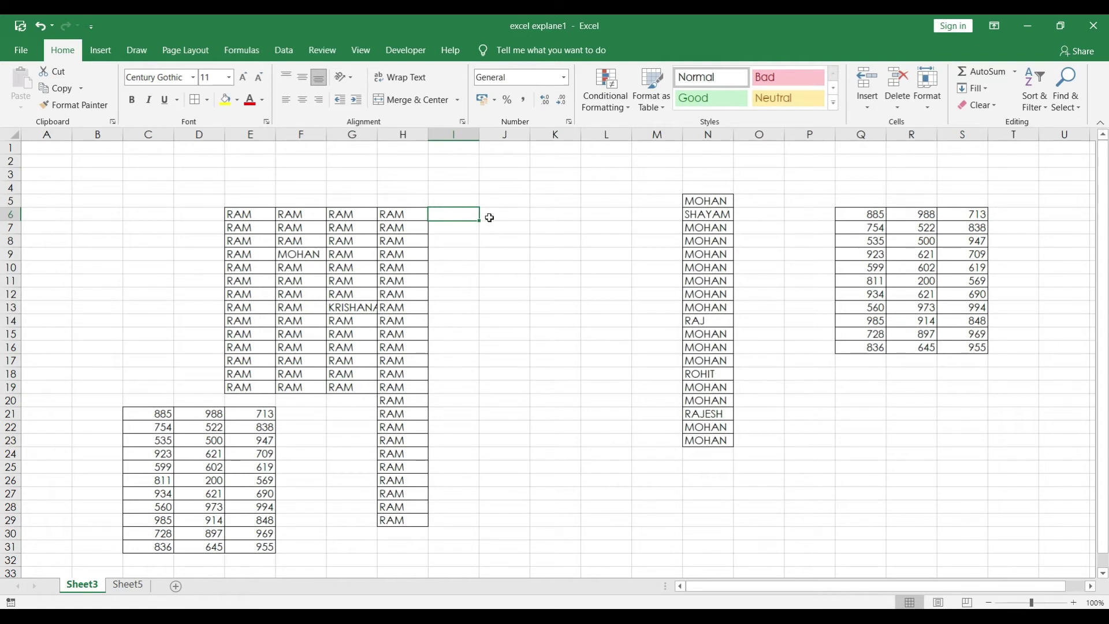
pyautogui.hotkey('ctrl', 'r')
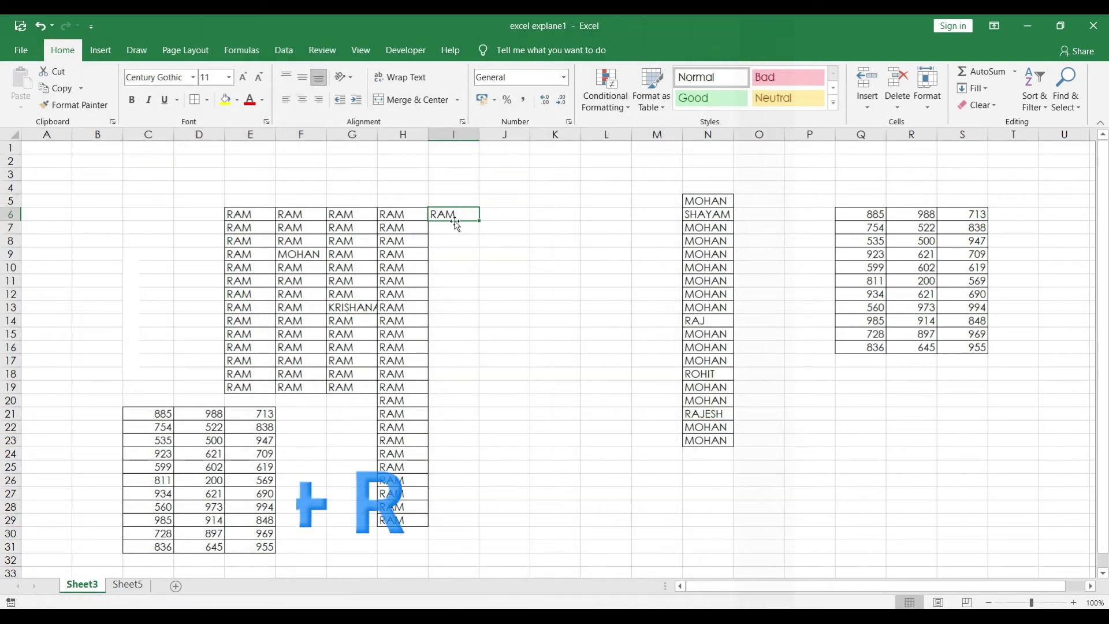
# Fill the value of I6 across row 6 through L6 using Fill Right
pyautogui.moveTo(486, 214); pyautogui.dragTo(630, 215)
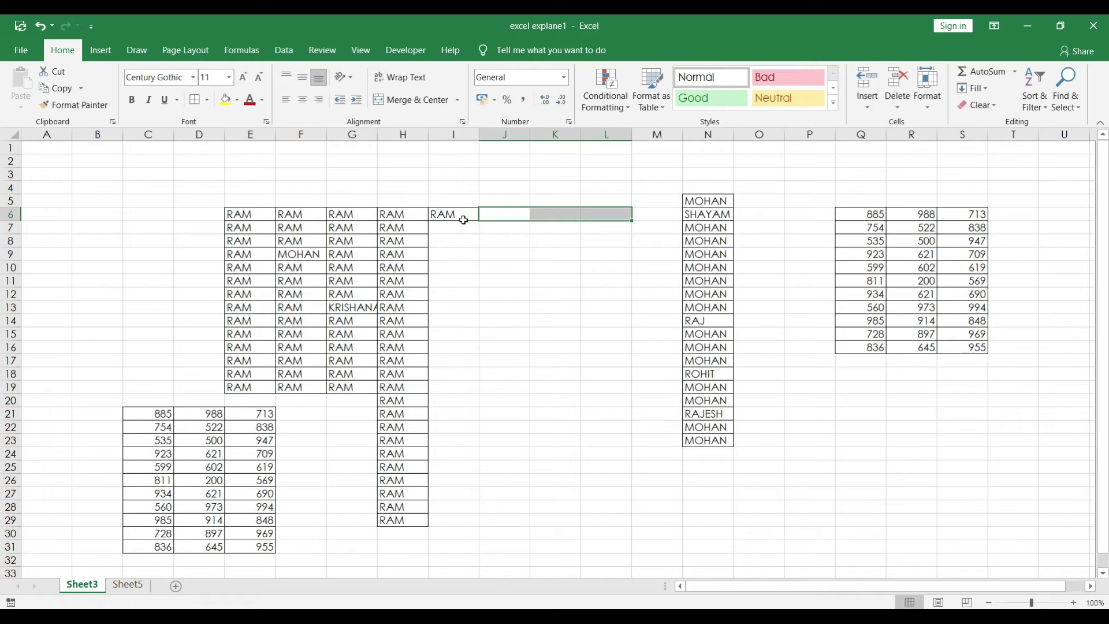
pyautogui.moveTo(445, 214); pyautogui.dragTo(599, 213)
pyautogui.click(440, 253)
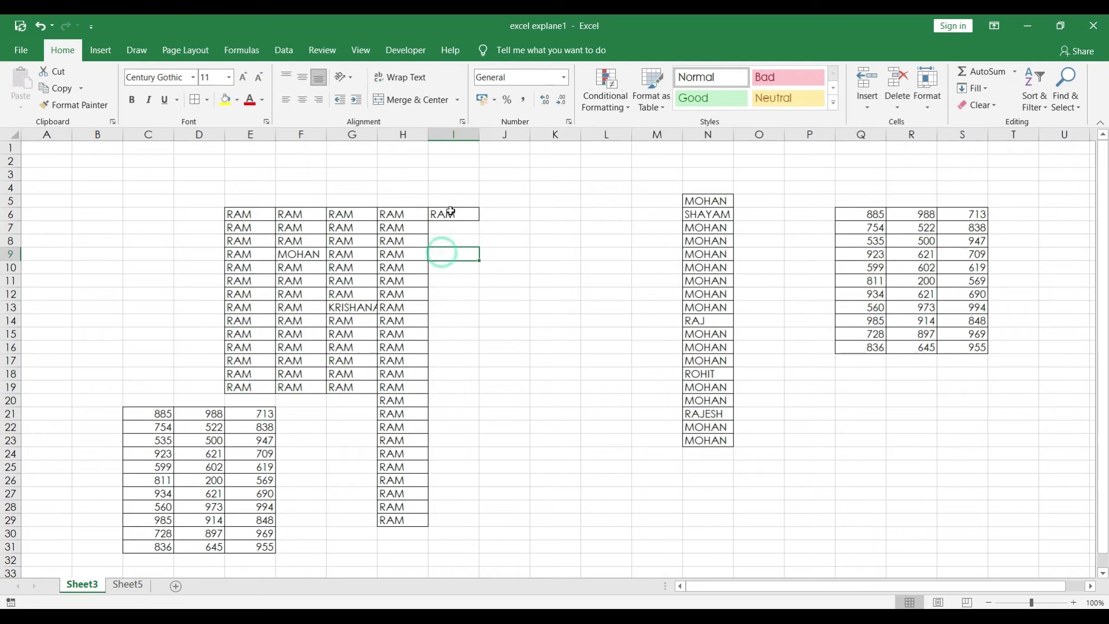
pyautogui.moveTo(451, 213); pyautogui.dragTo(590, 216)
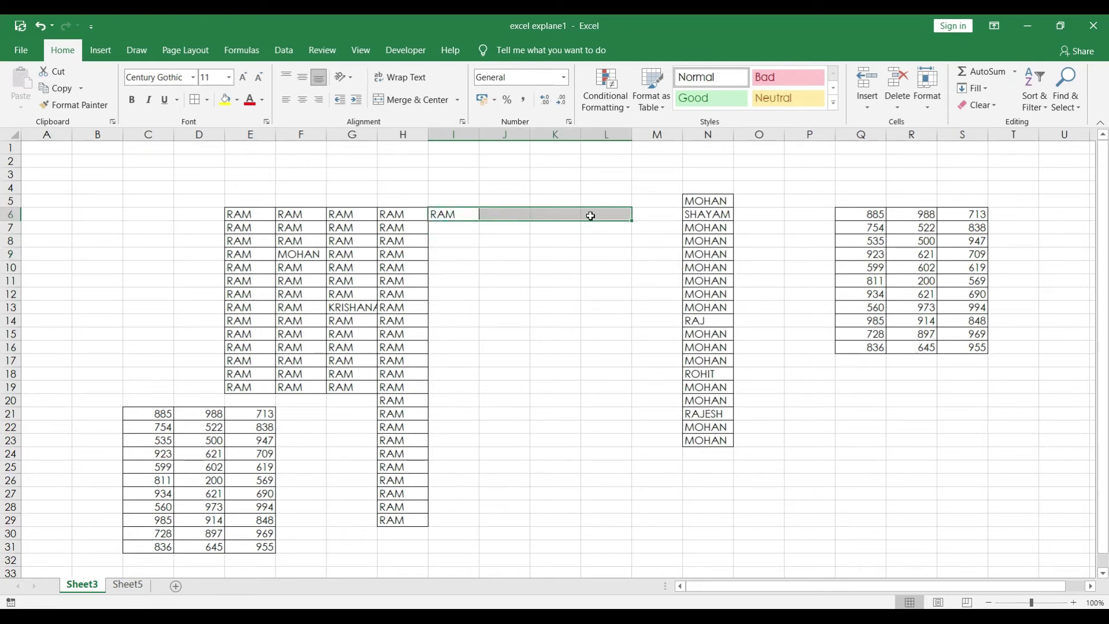
pyautogui.hotkey('ctrl', 'r')
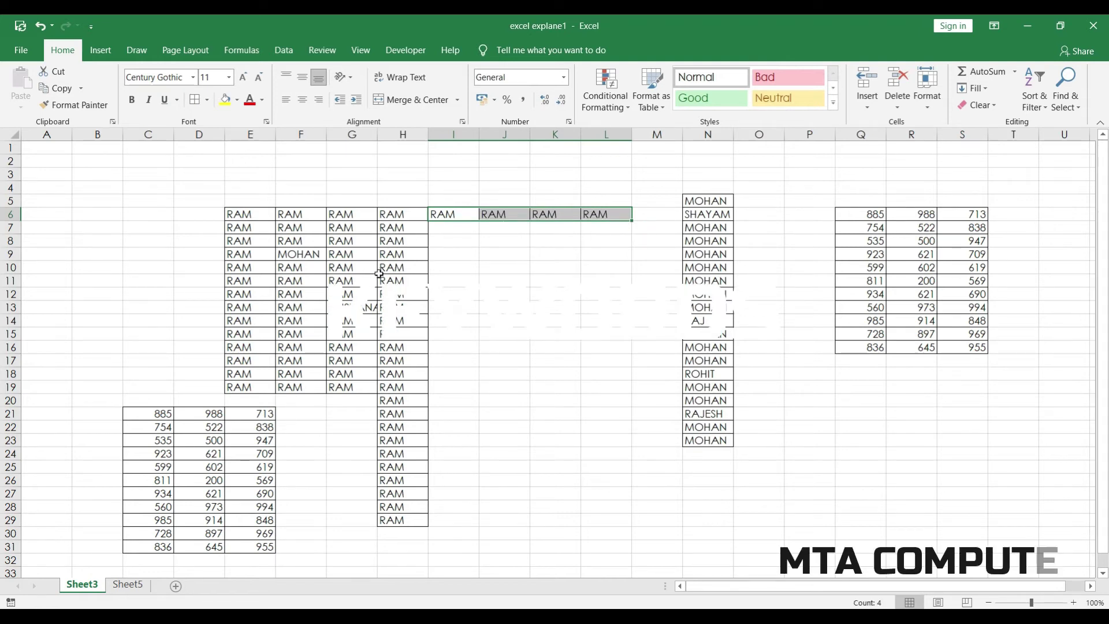
pyautogui.moveTo(409, 225); pyautogui.dragTo(626, 284)
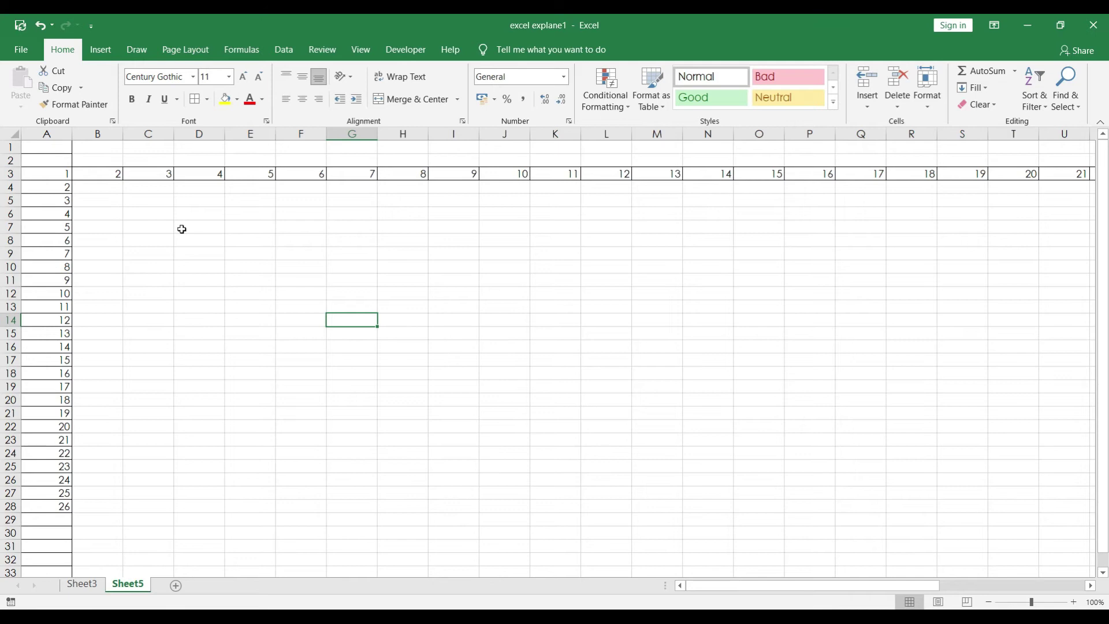
# Insert a blank column before column D, which holds 4 in the row 3 number series on Sheet5
pyautogui.click(189, 132)
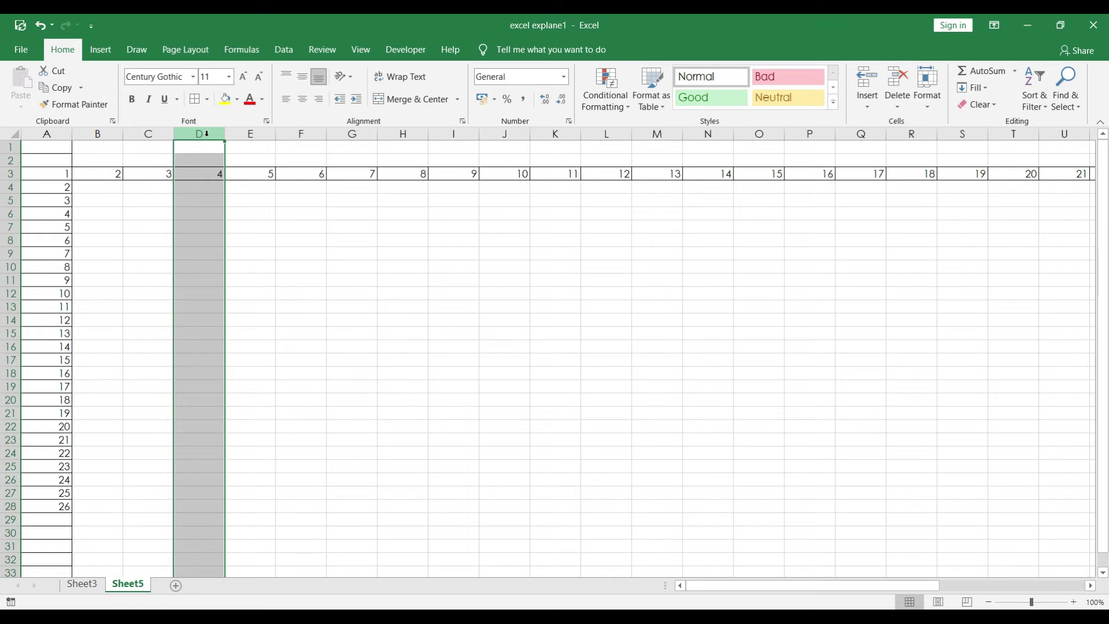
pyautogui.hotkey('ctrl', 'shift', '+')
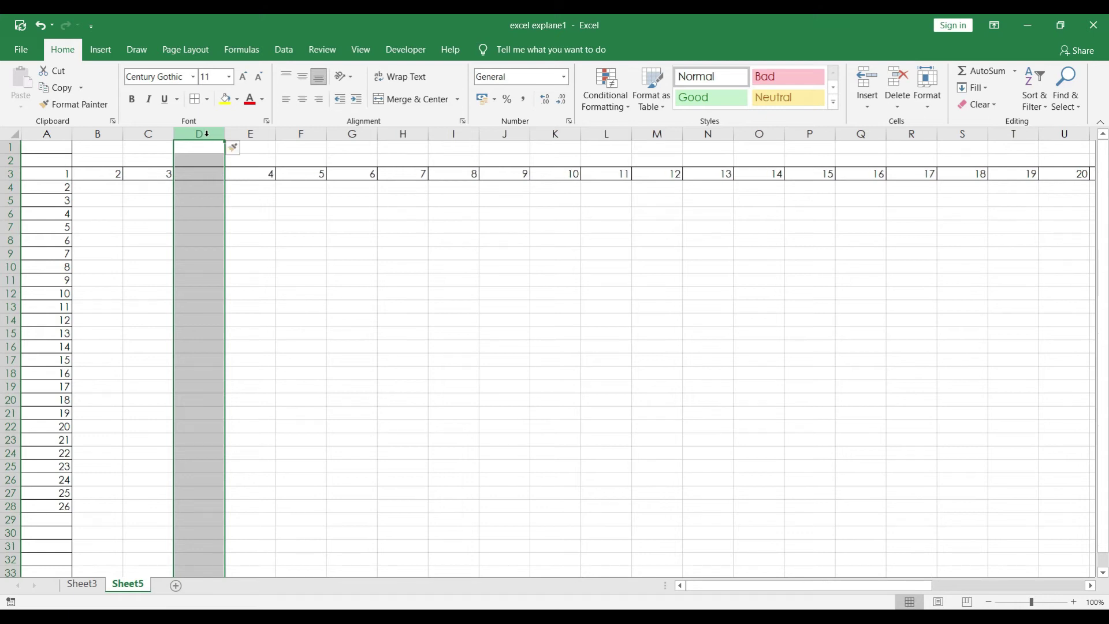
pyautogui.click(198, 223)
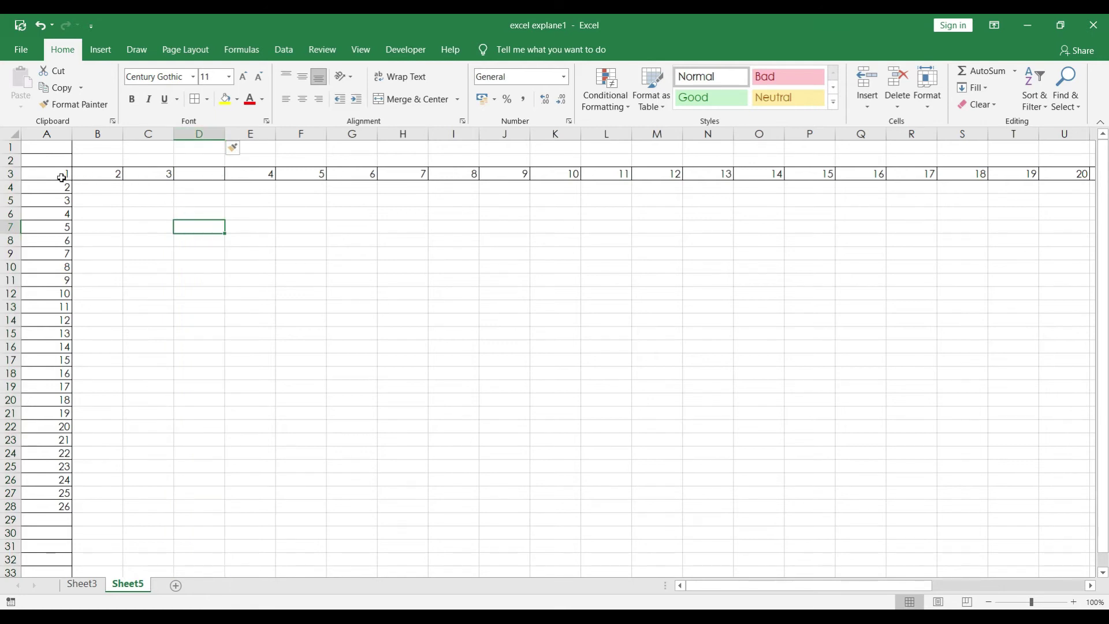
pyautogui.click(205, 172)
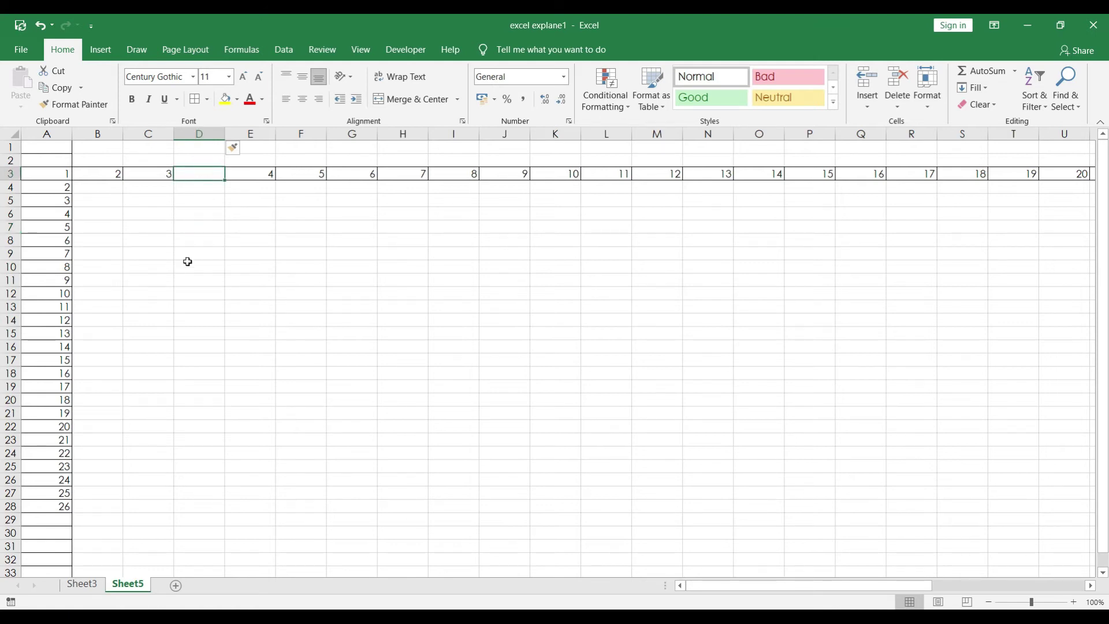
pyautogui.click(260, 171)
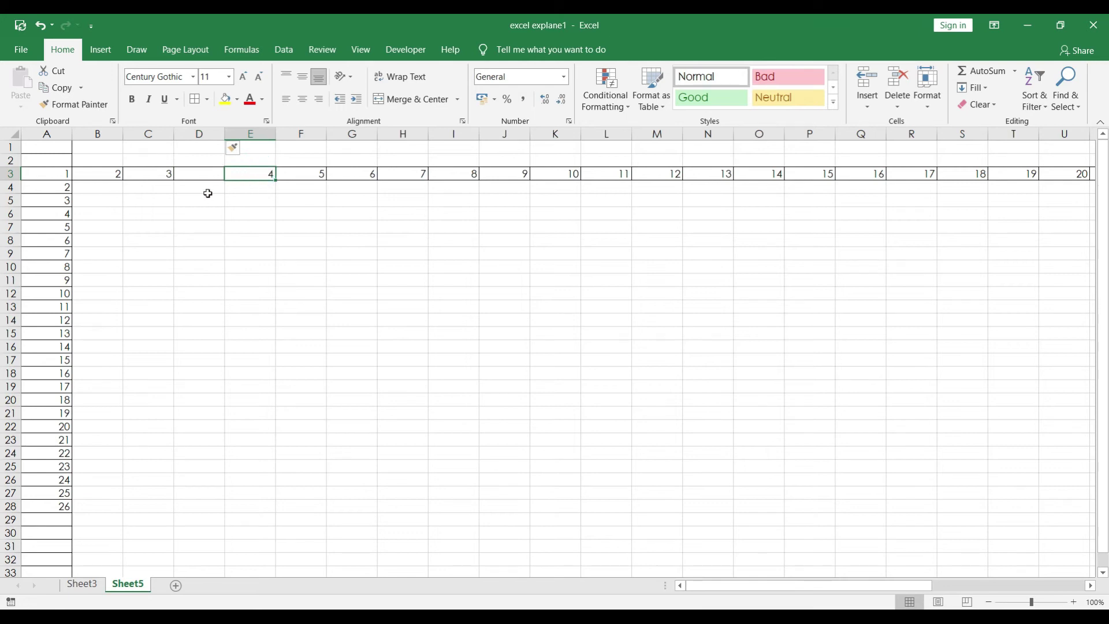
# Insert six more blank columns before column D
pyautogui.click(209, 133)
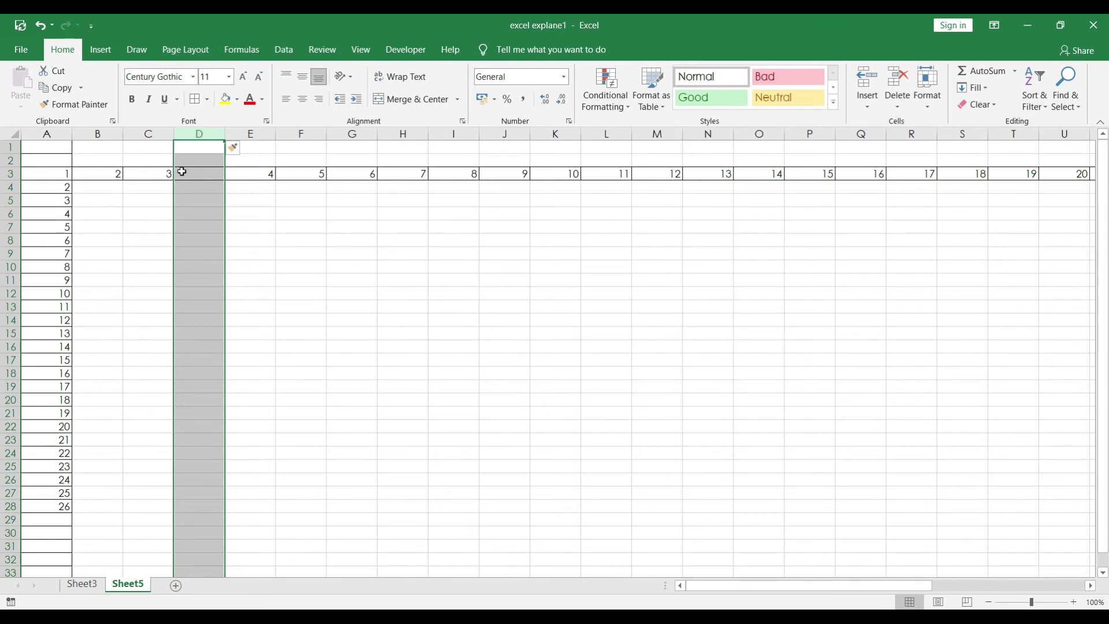
pyautogui.hotkey('ctrl', 'shift', '+')
pyautogui.hotkey('ctrl', 'shift', '+')
pyautogui.hotkey('ctrl', 'shift', '+')
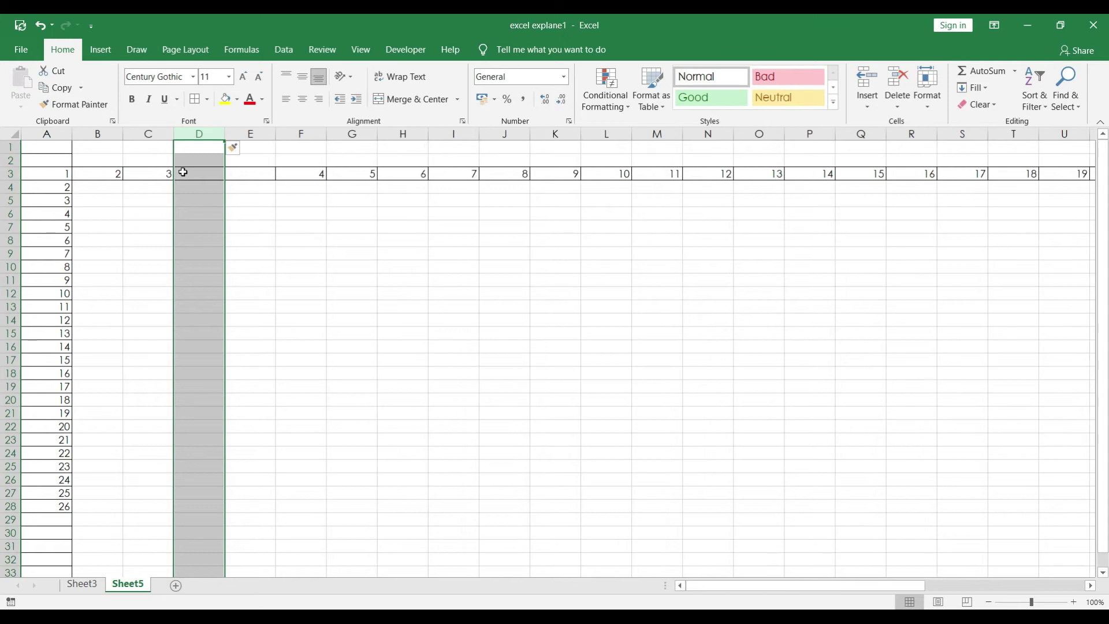
pyautogui.hotkey('ctrl', 'shift', '+')
pyautogui.hotkey('ctrl', 'shift', '+')
pyautogui.hotkey('ctrl', 'shift', '+')
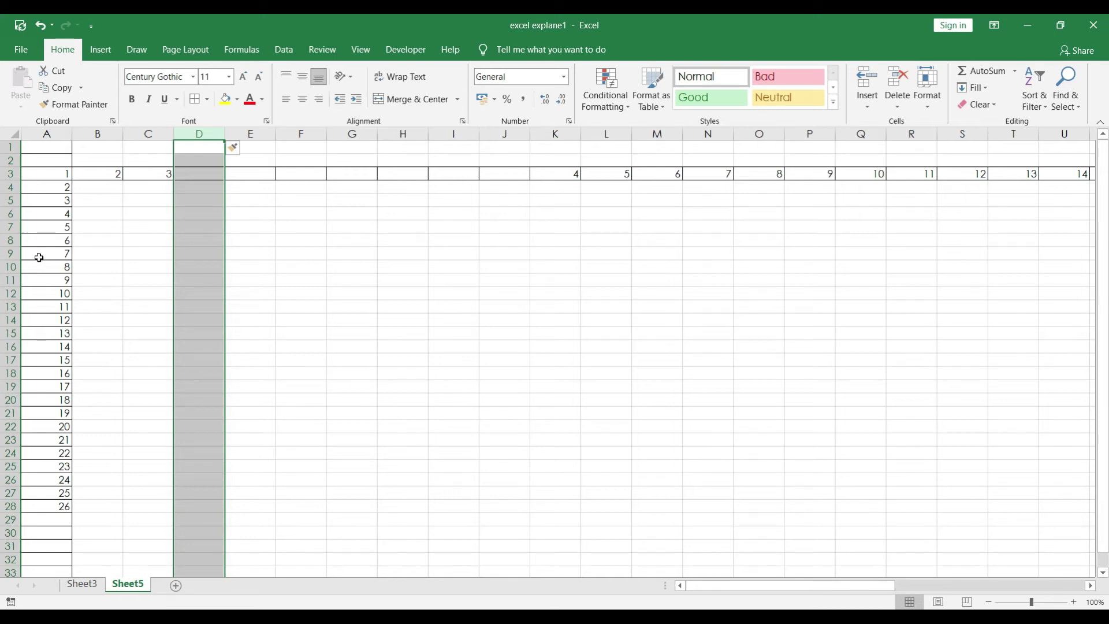
# Insert five blank rows above row 8, which holds 6 in the column A number series
pyautogui.click(10, 240)
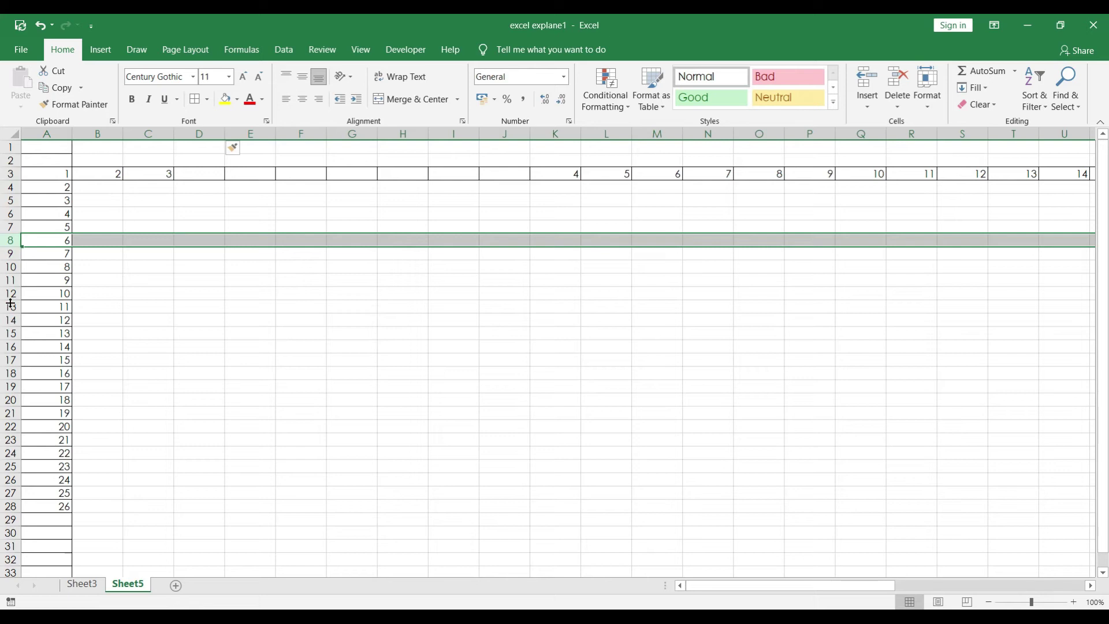
pyautogui.click(10, 240)
pyautogui.hotkey('ctrl', 'shift', '+')
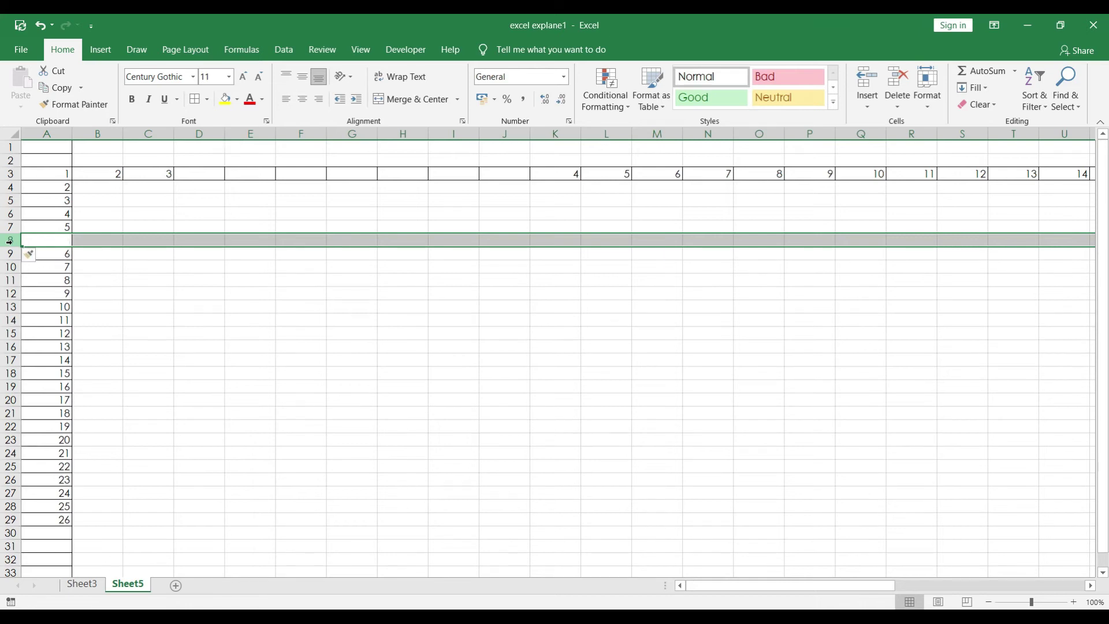
pyautogui.hotkey('ctrl', 'shift', '+')
pyautogui.hotkey('ctrl', 'shift', '+')
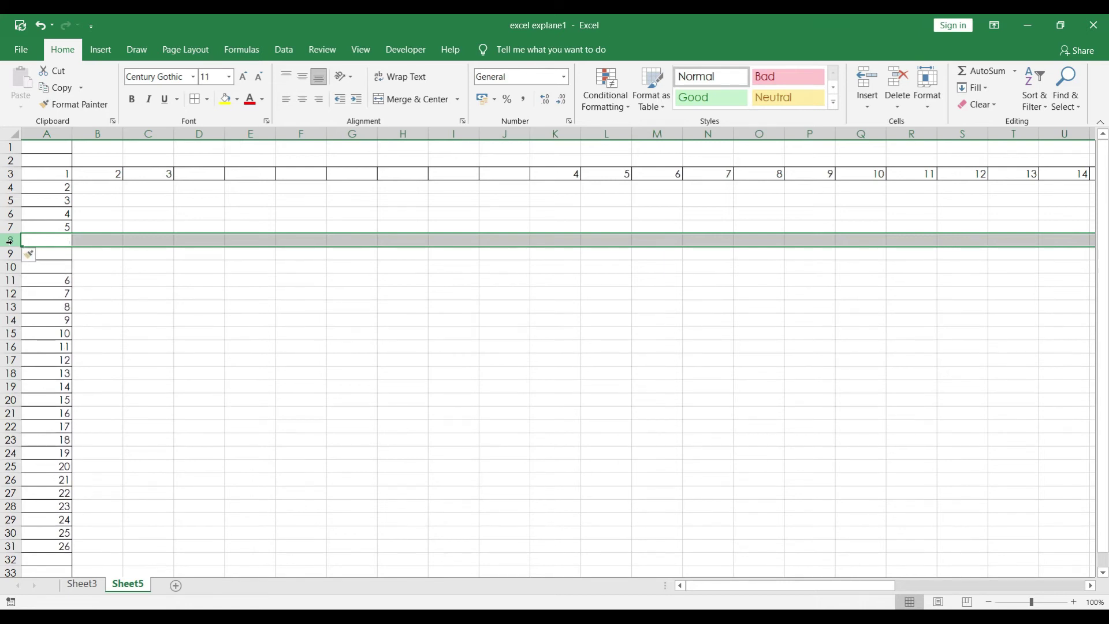
pyautogui.hotkey('ctrl', 'shift', '+')
pyautogui.hotkey('ctrl', 'shift', '+')
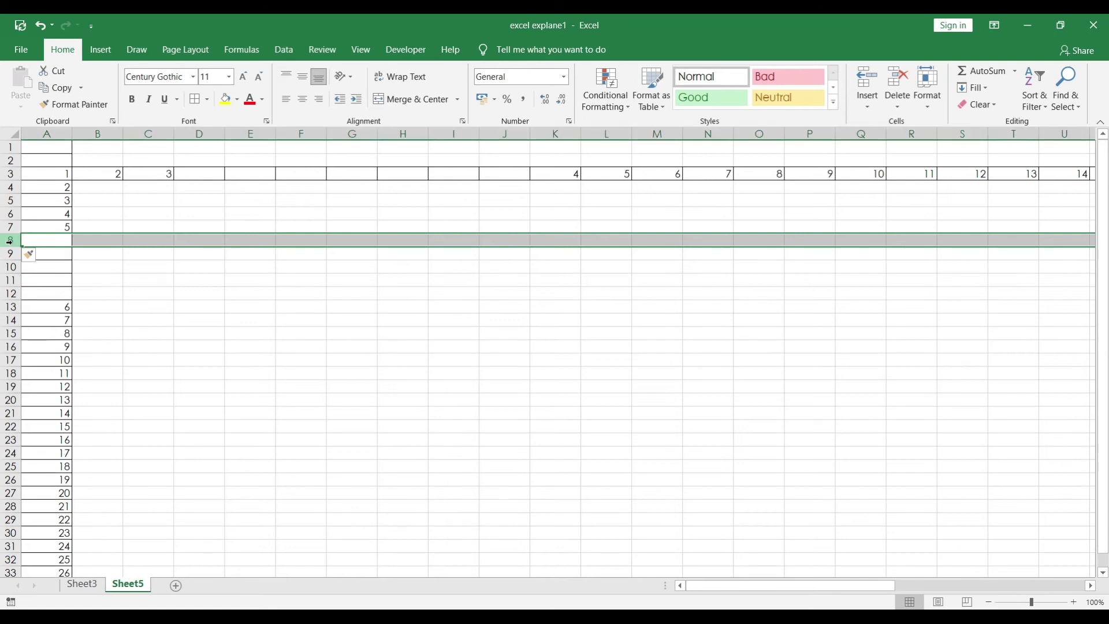
pyautogui.click(45, 267)
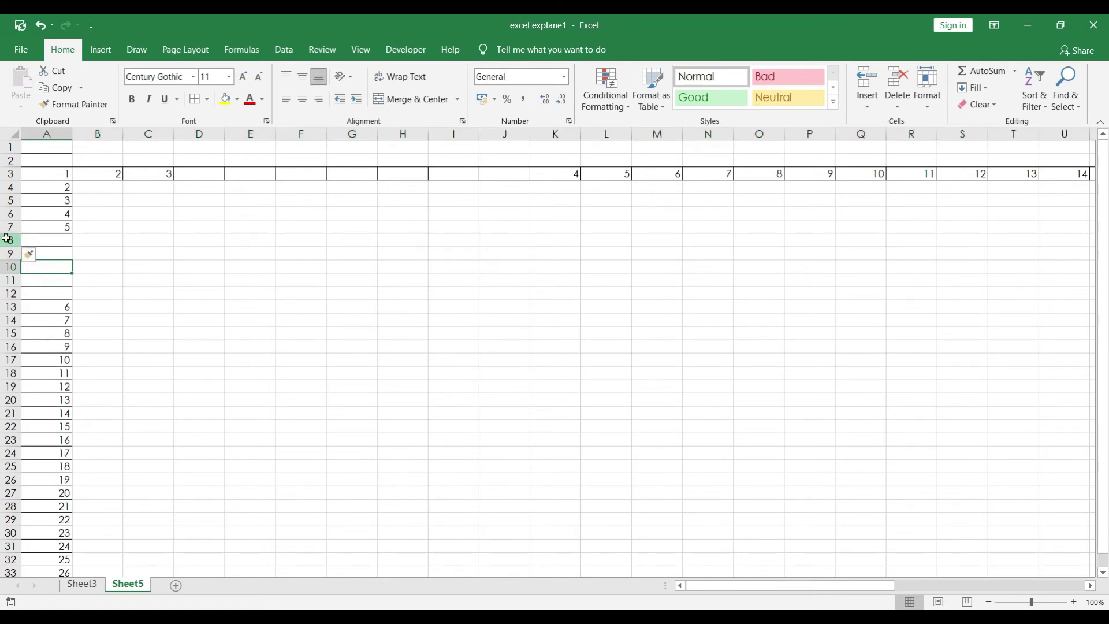
# Insert one more blank row above row 8 and a blank column before column C
pyautogui.click(10, 239)
pyautogui.rightClick(10, 239)
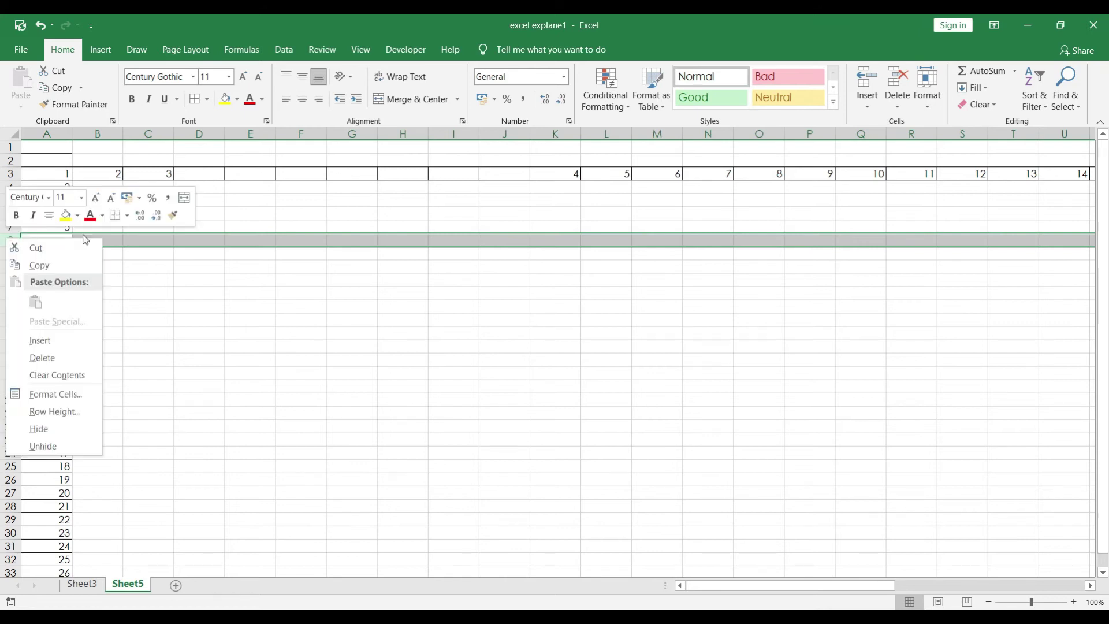
pyautogui.click(44, 339)
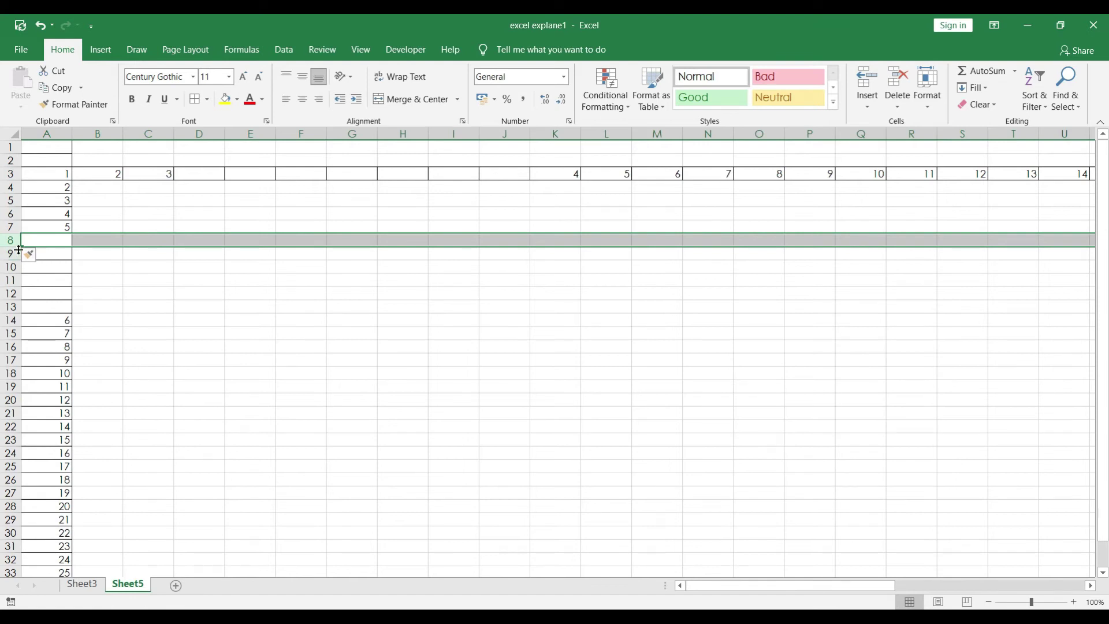
pyautogui.click(156, 131)
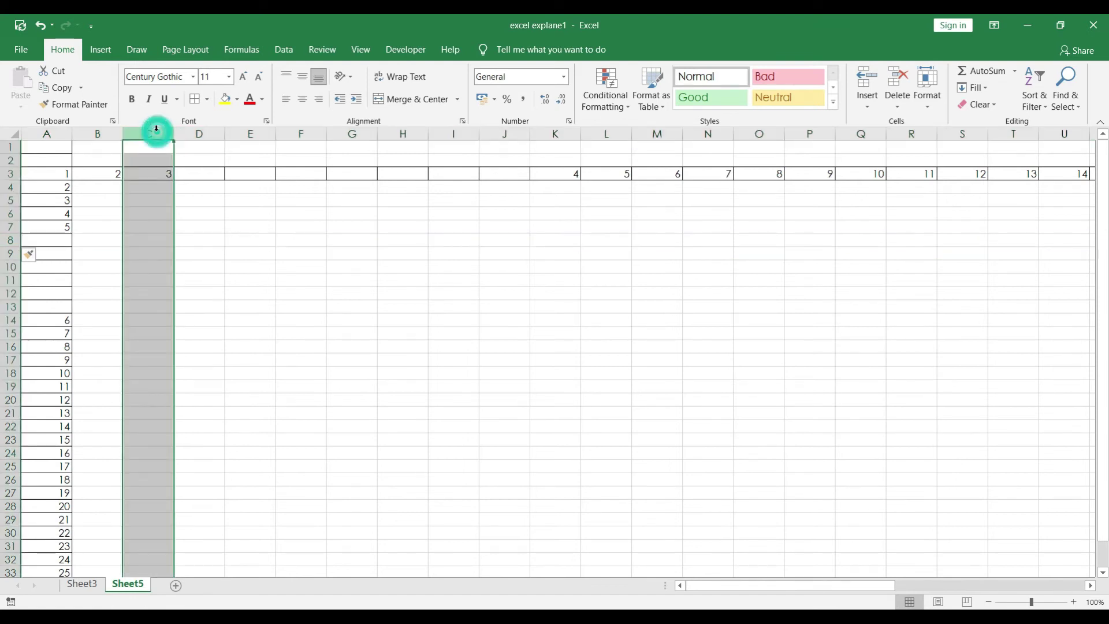
pyautogui.rightClick(157, 135)
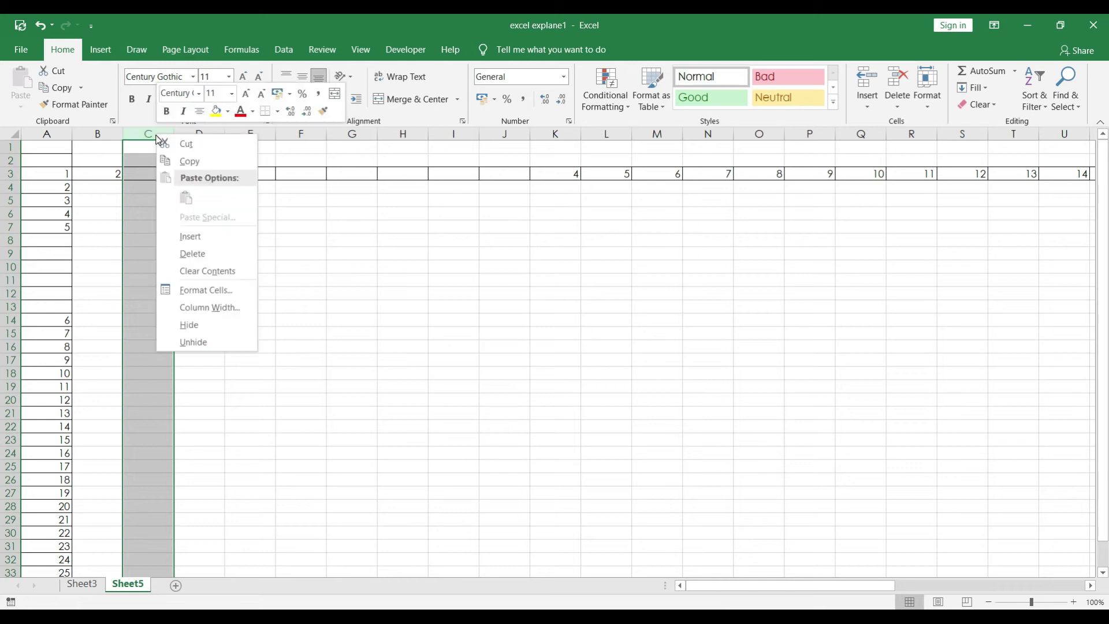
pyautogui.click(196, 237)
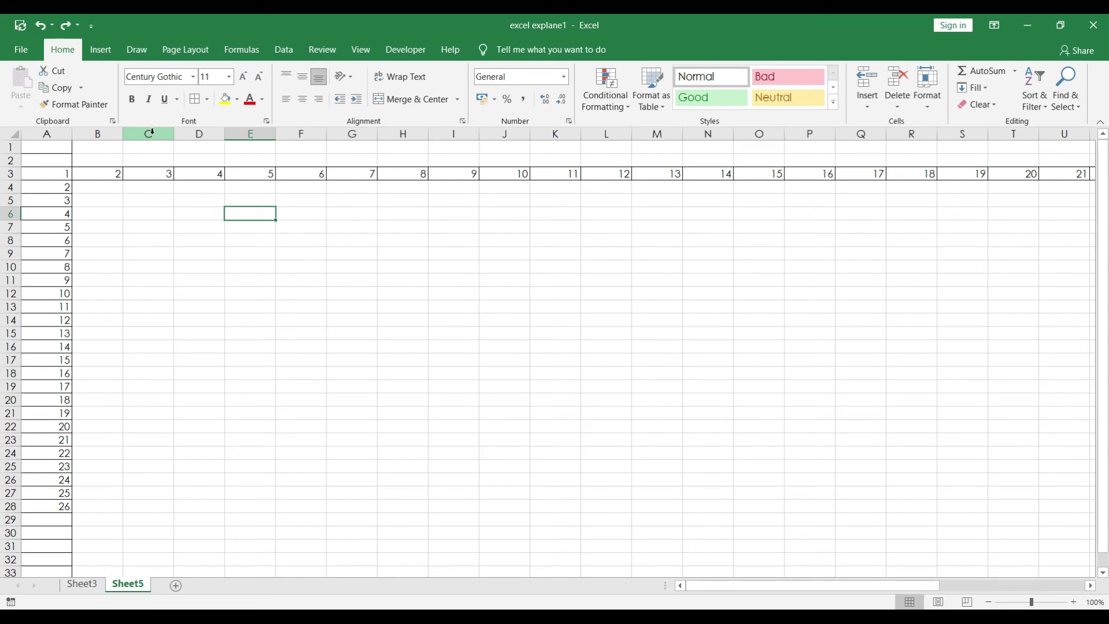
# Delete column C and row 7 from the number series on Sheet5
pyautogui.click(152, 132)
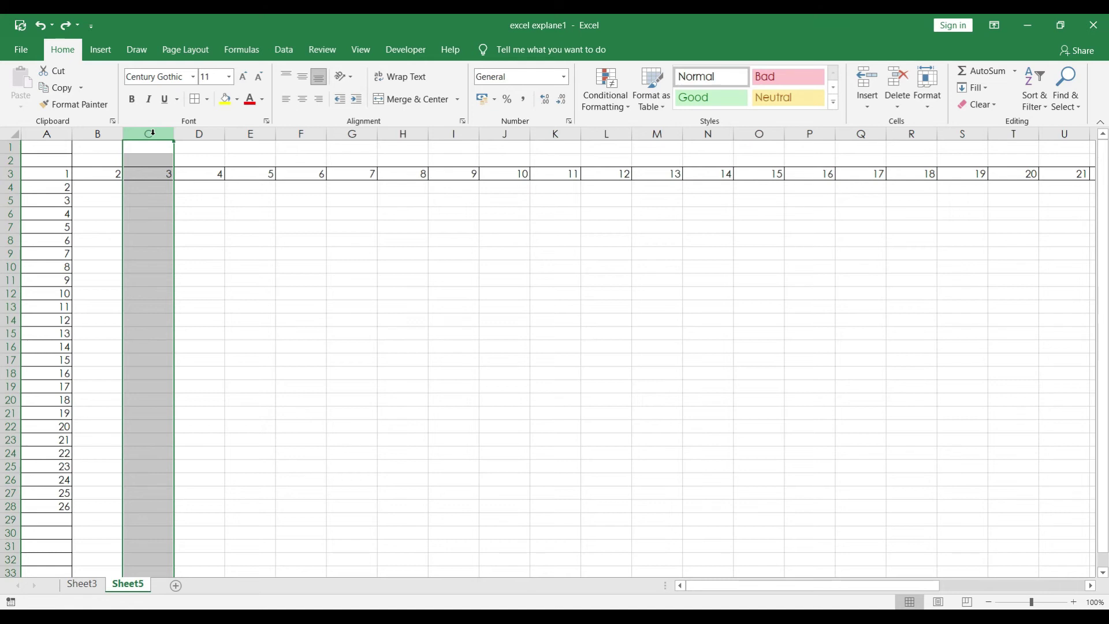
pyautogui.hotkey('ctrl', '-')
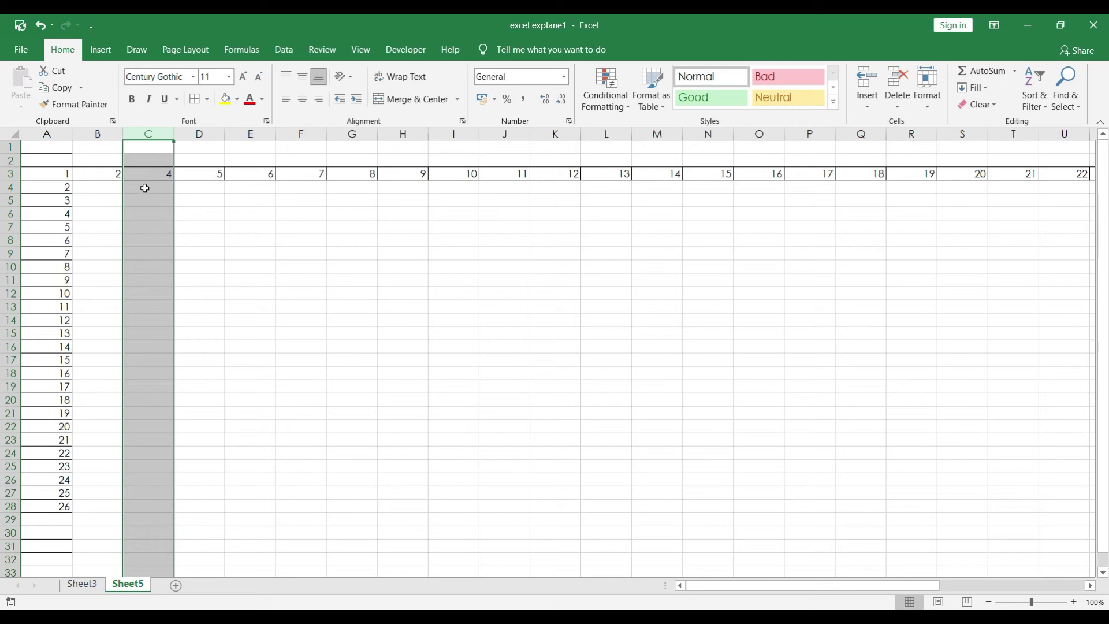
pyautogui.click(9, 227)
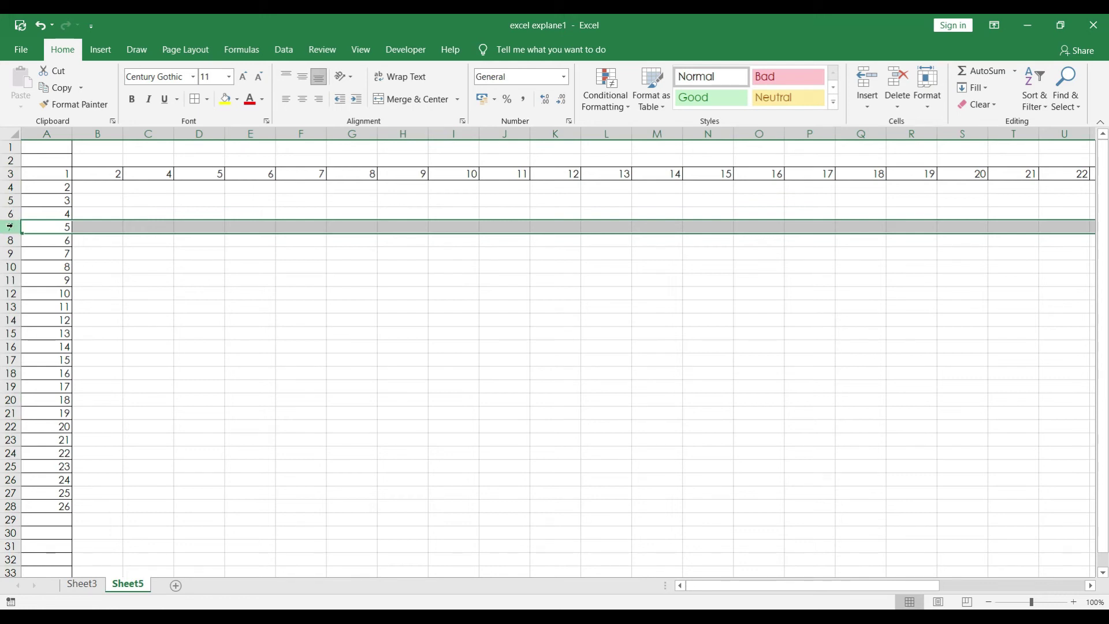
pyautogui.hotkey('ctrl', '-')
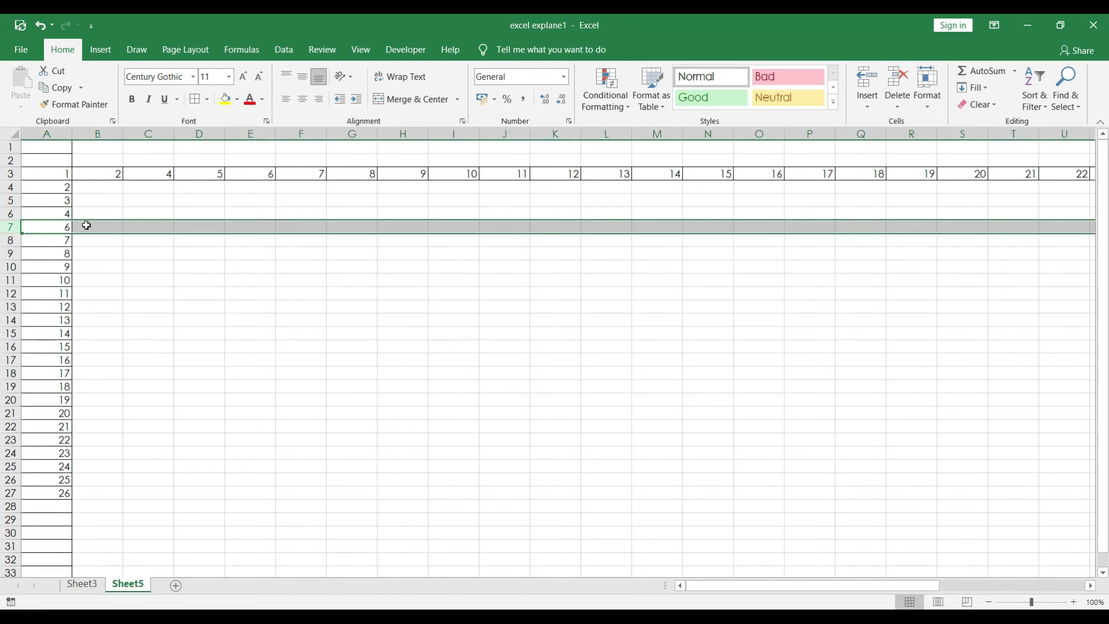
# Delete rows 7 to 12 as one block, and delete columns D to F together
pyautogui.click(39, 239)
pyautogui.moveTo(16, 227); pyautogui.dragTo(6, 298)
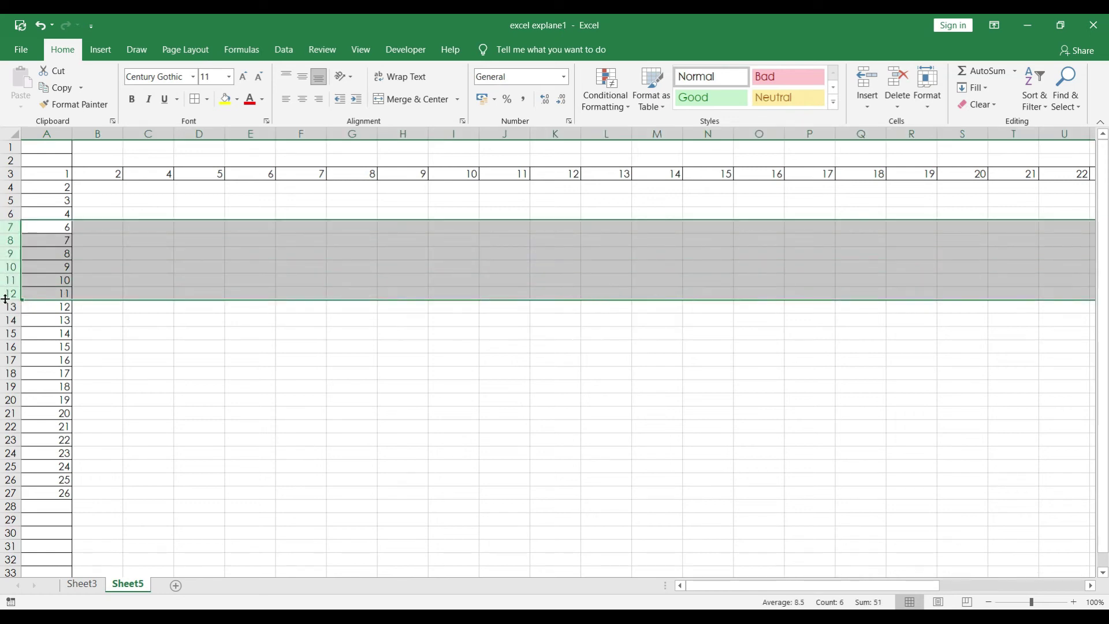
pyautogui.hotkey('ctrl', '-')
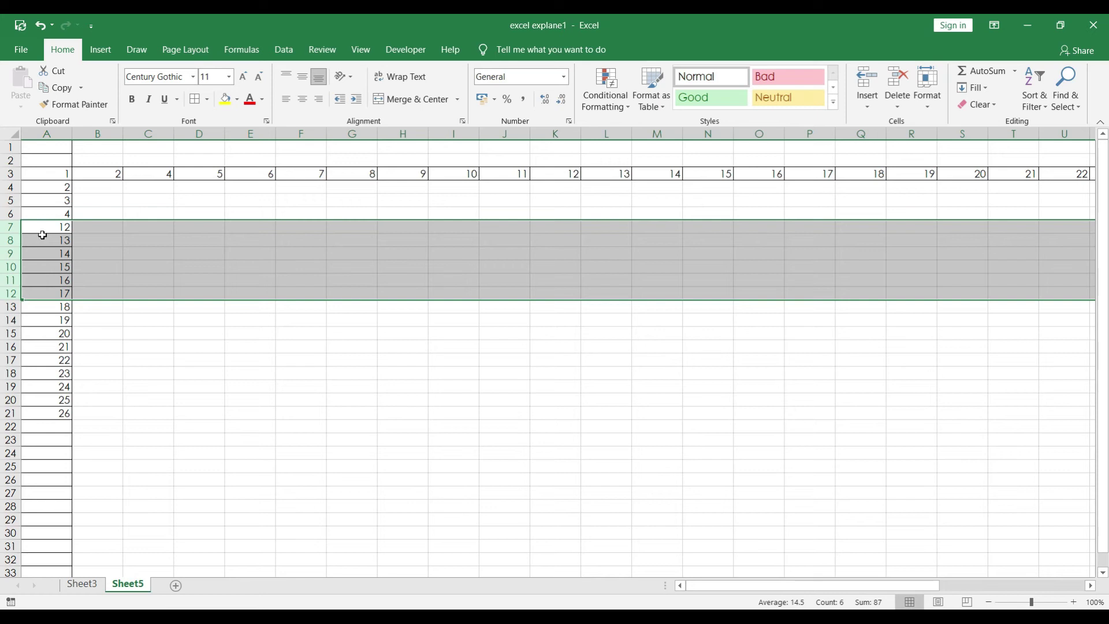
pyautogui.click(197, 133)
pyautogui.moveTo(197, 134); pyautogui.dragTo(313, 133)
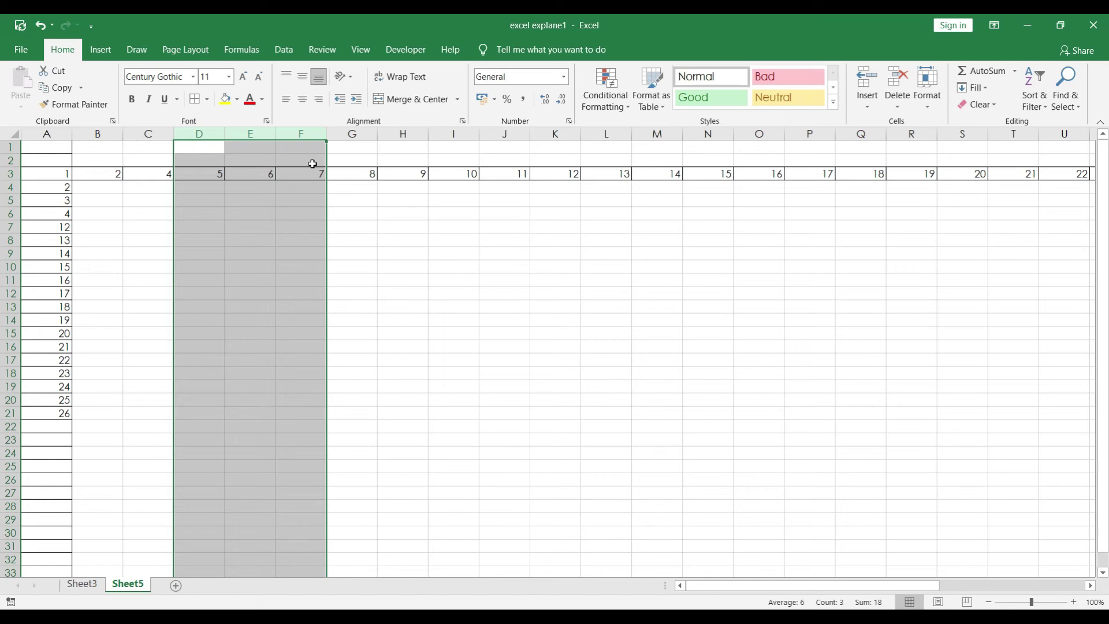
pyautogui.hotkey('ctrl', '-')
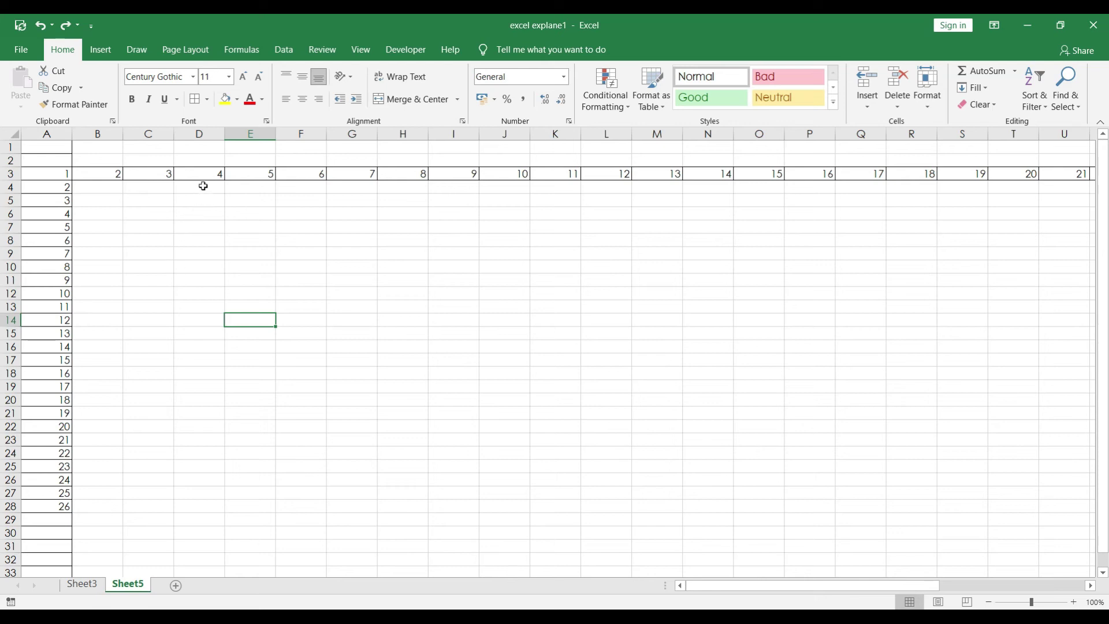
# Hide column D and row 5 of the number series on Sheet5
pyautogui.click(200, 133)
pyautogui.rightClick(201, 132)
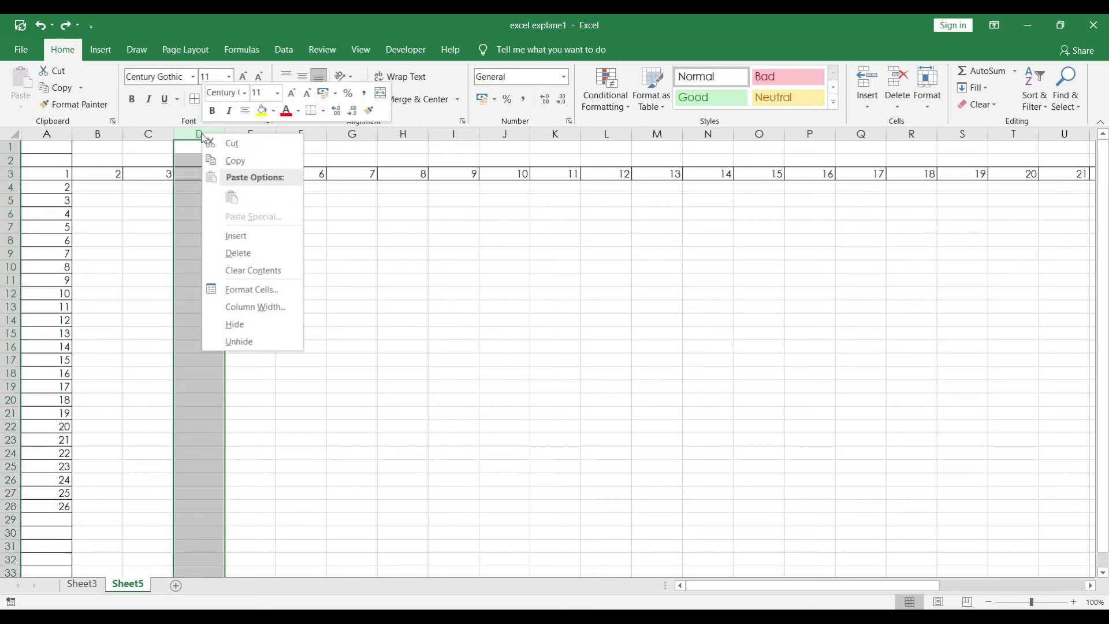
pyautogui.click(265, 324)
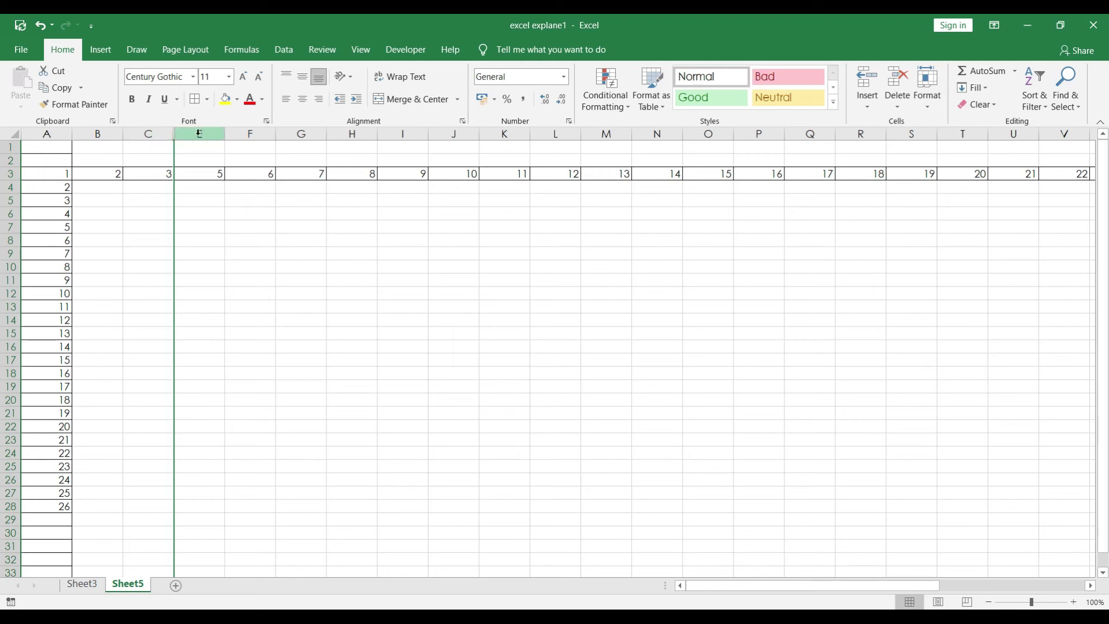
pyautogui.click(10, 200)
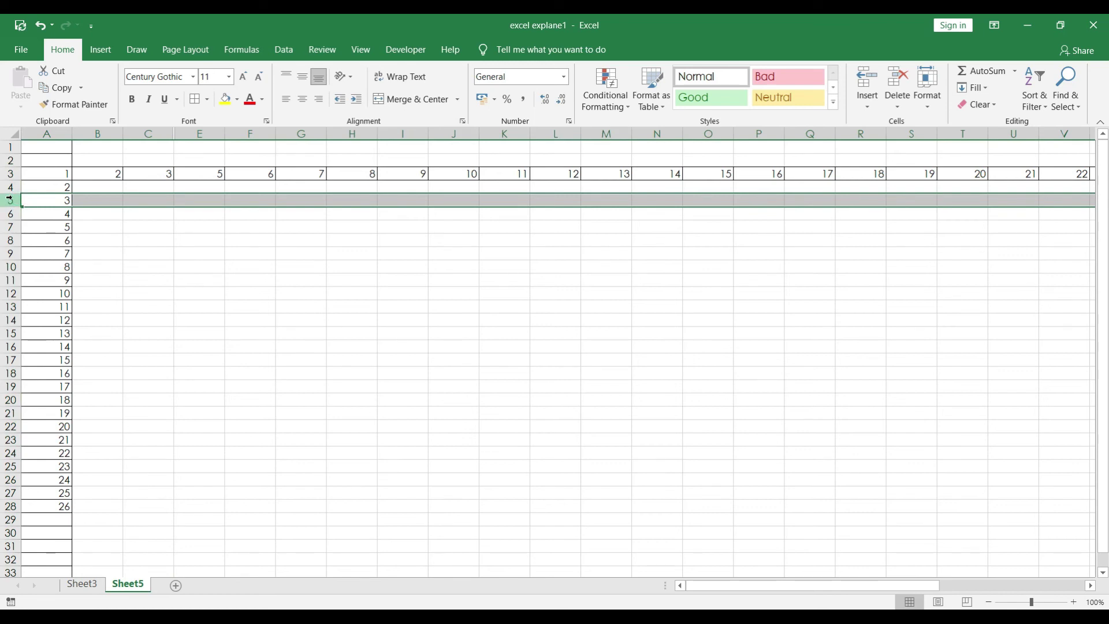
pyautogui.rightClick(11, 202)
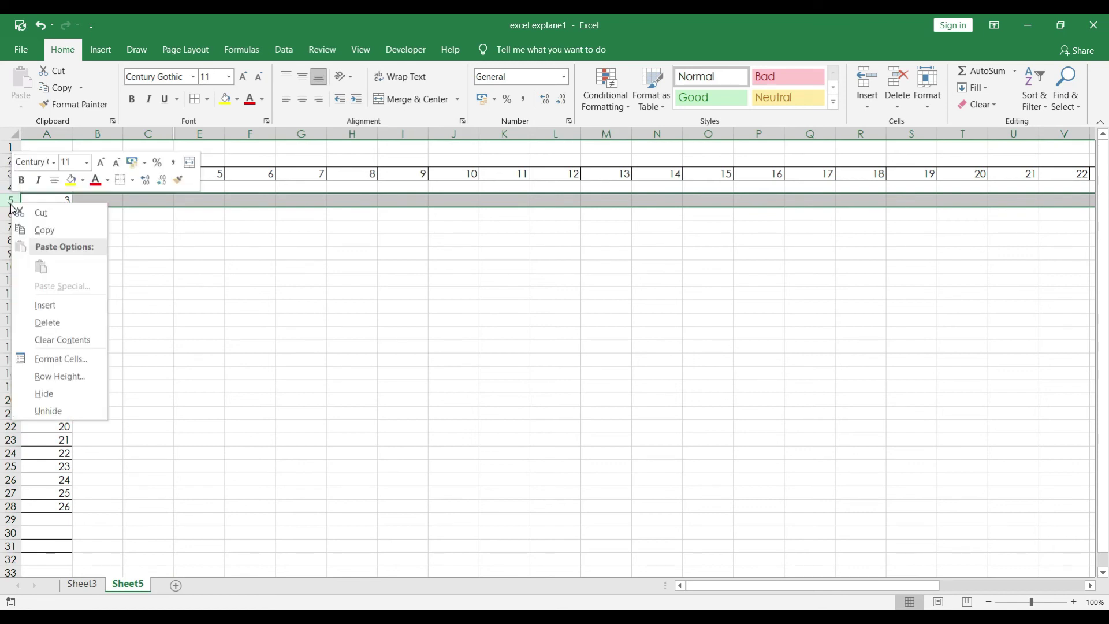
pyautogui.click(47, 398)
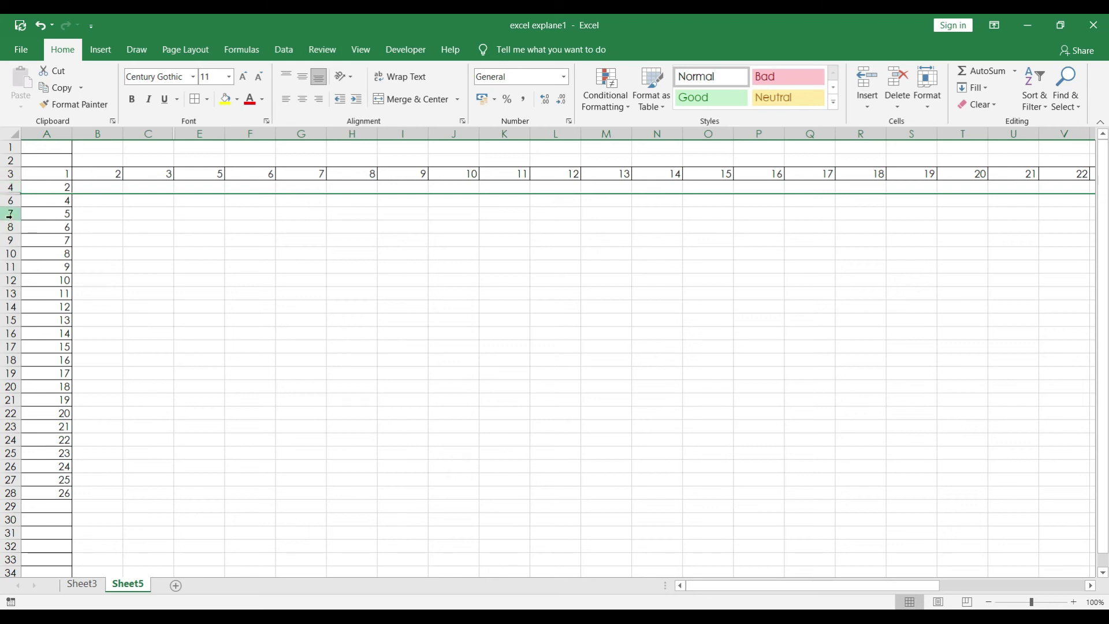
# Hide rows 7 to 11 as one block, and hide columns C to F together
pyautogui.moveTo(10, 213); pyautogui.dragTo(6, 269)
pyautogui.rightClick(8, 239)
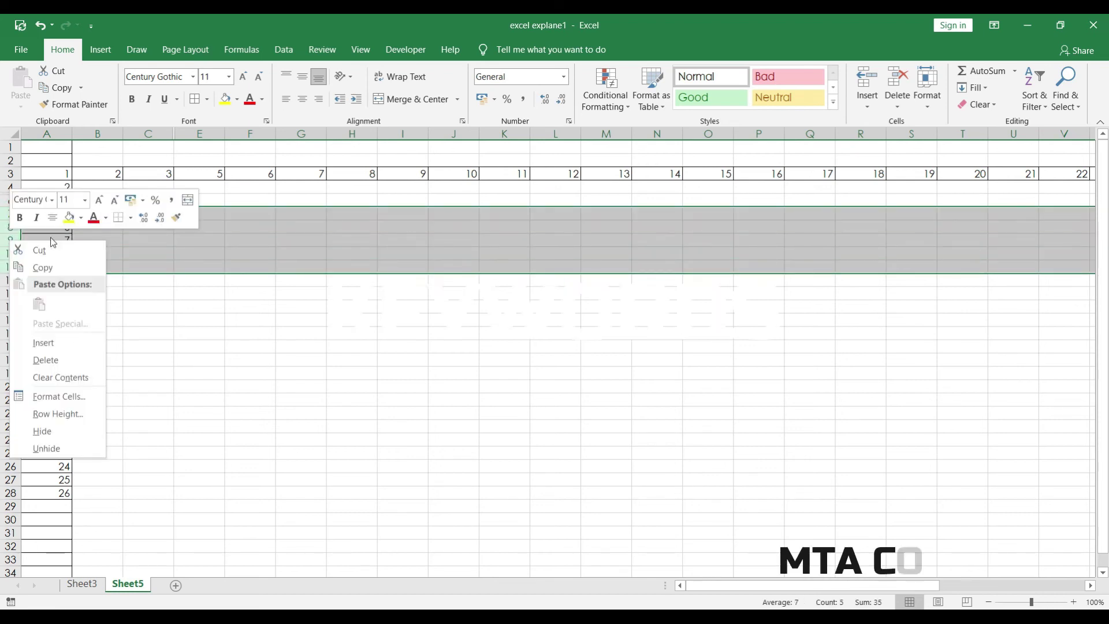
pyautogui.click(42, 431)
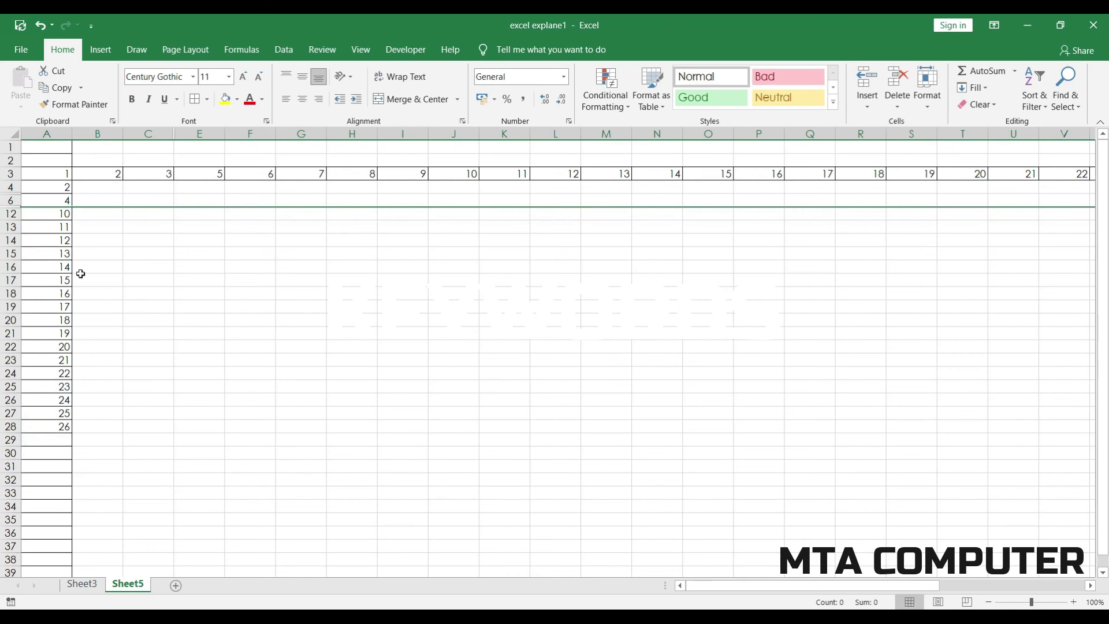
pyautogui.moveTo(148, 133); pyautogui.dragTo(241, 136)
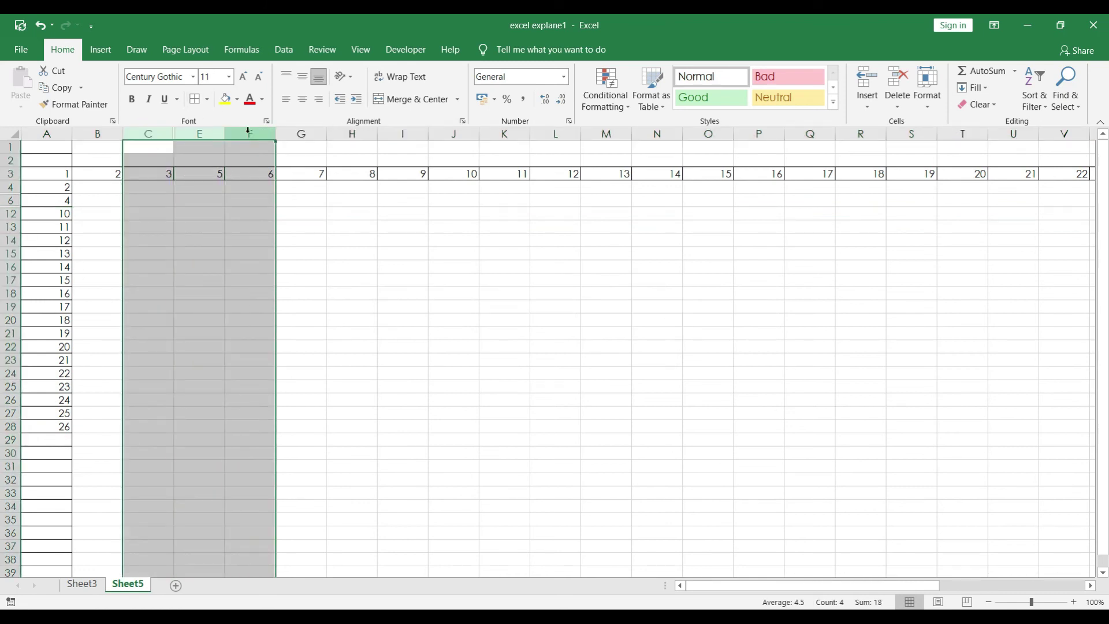
pyautogui.rightClick(249, 133)
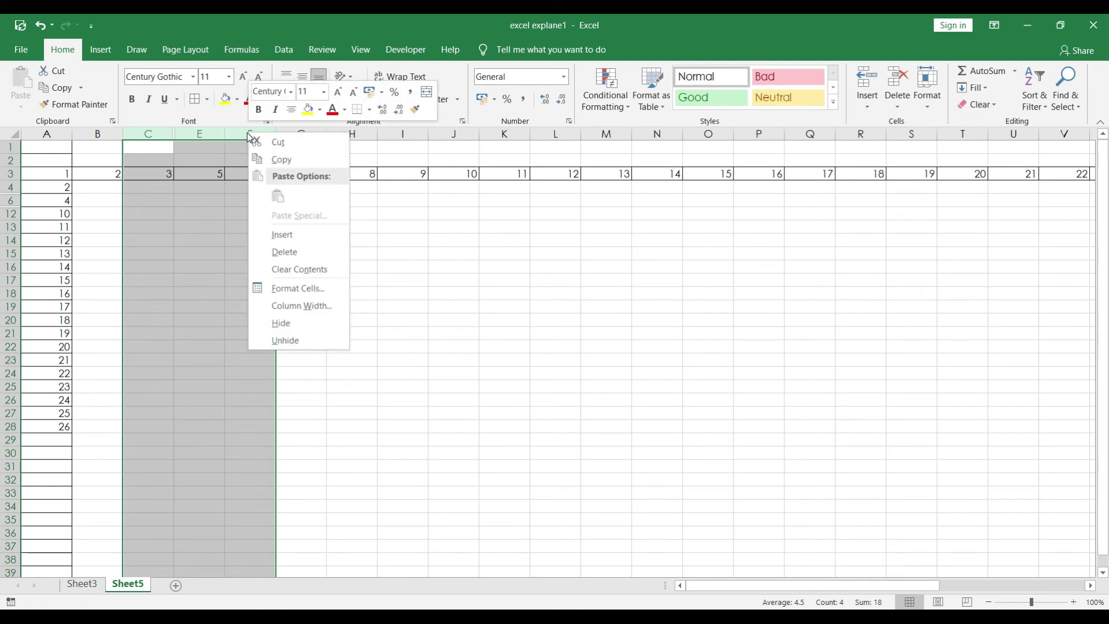
pyautogui.click(274, 329)
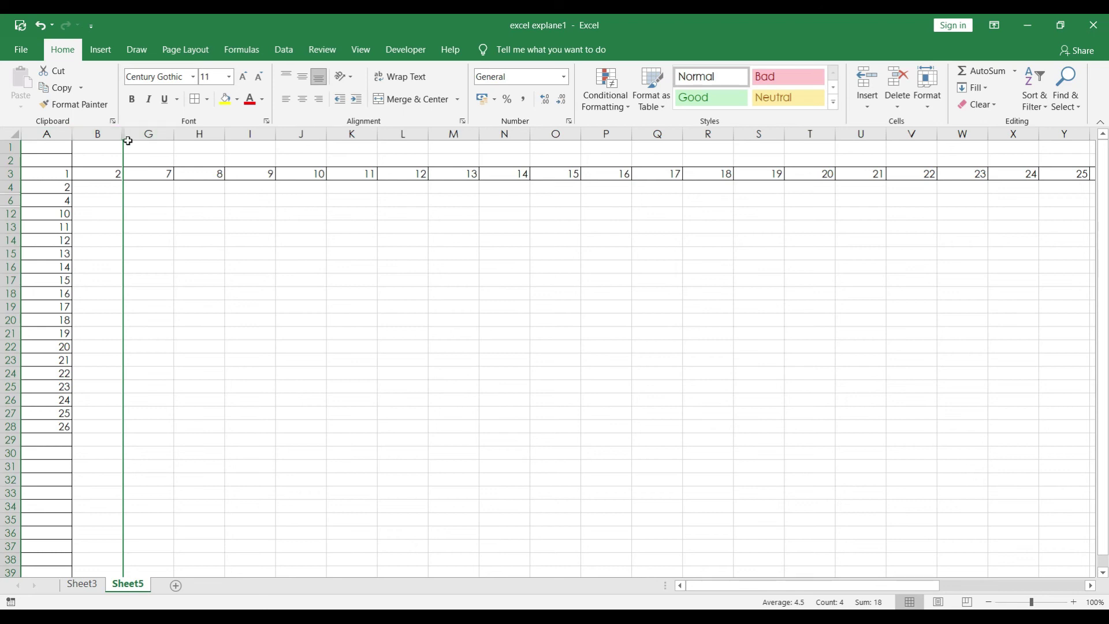
# Unhide the hidden columns between B and G
pyautogui.moveTo(103, 132); pyautogui.dragTo(137, 127)
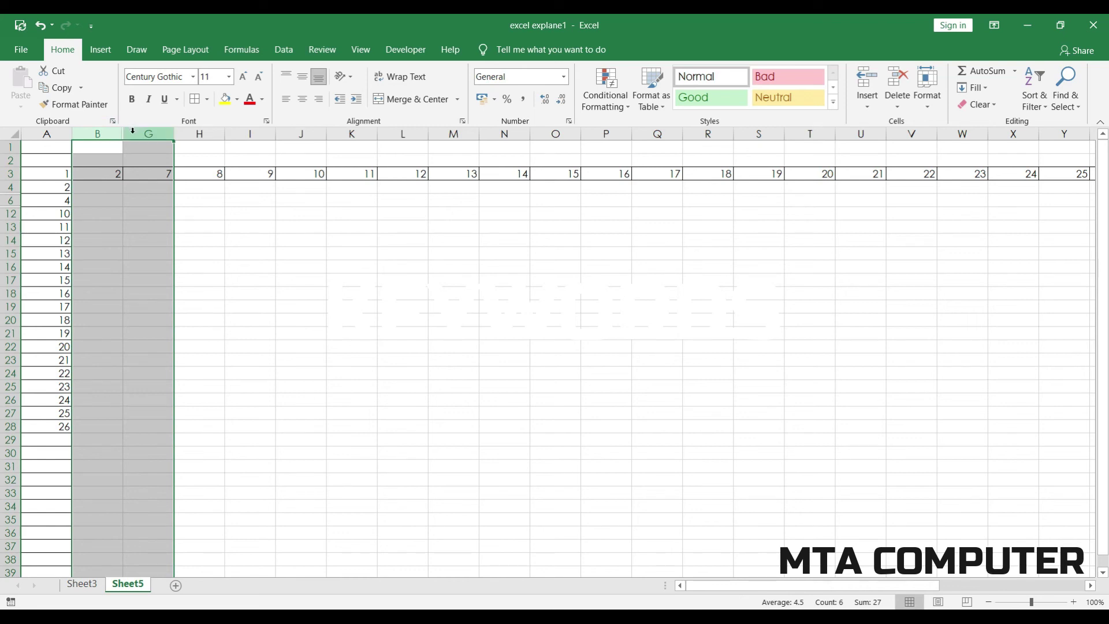
pyautogui.rightClick(133, 131)
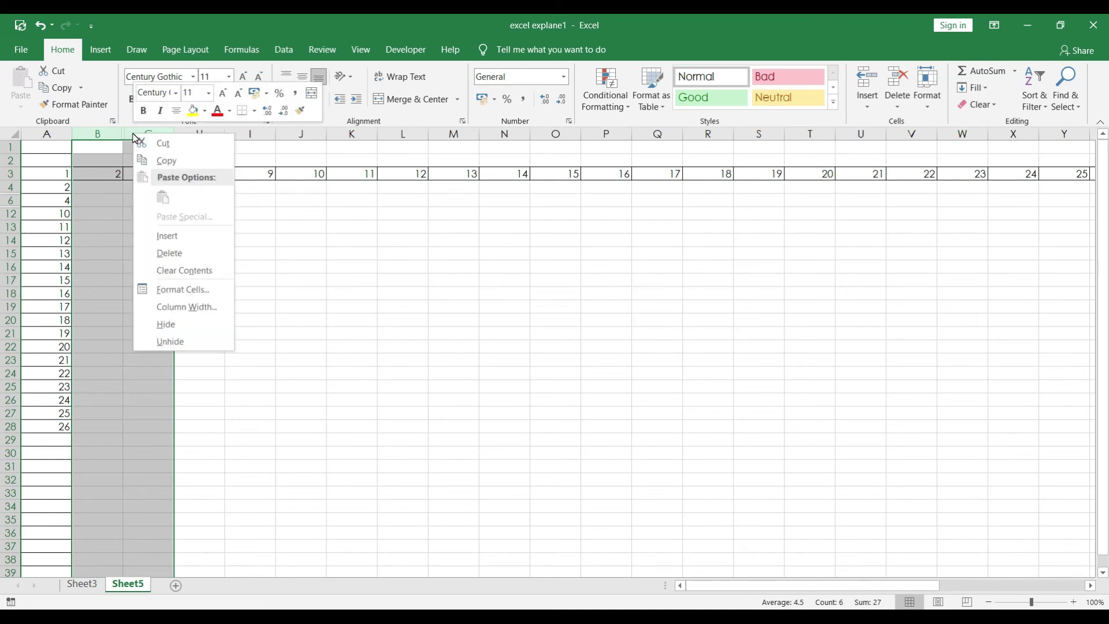
pyautogui.click(177, 343)
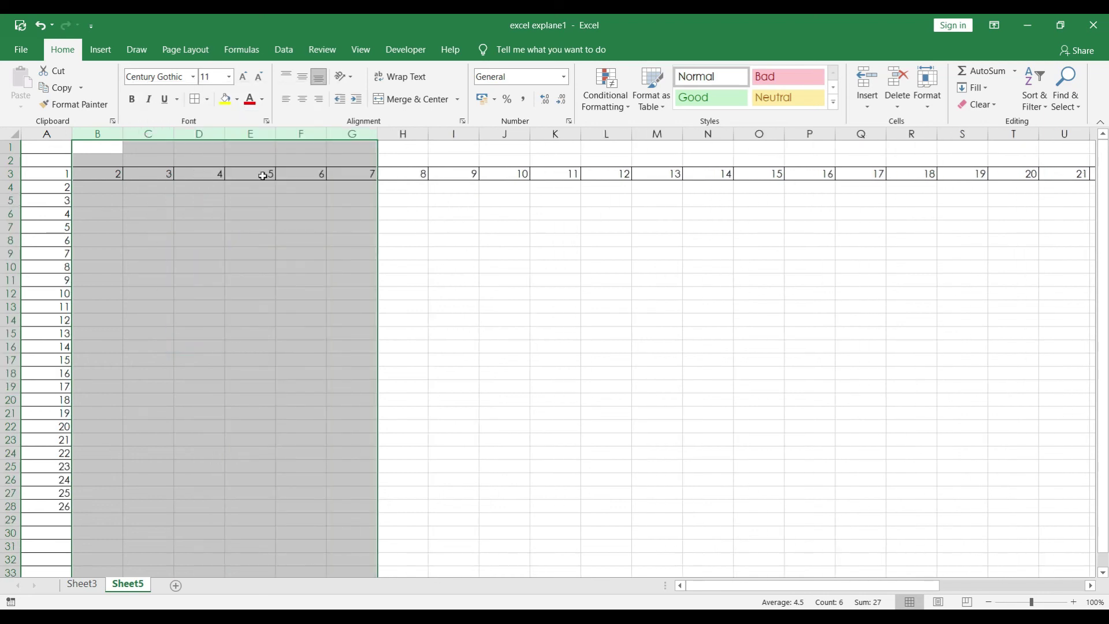
pyautogui.click(120, 253)
# Hide rows 7 to 11, and unhide them again with the neighbouring rows 6 and 12 selected
pyautogui.moveTo(9, 227); pyautogui.dragTo(9, 280)
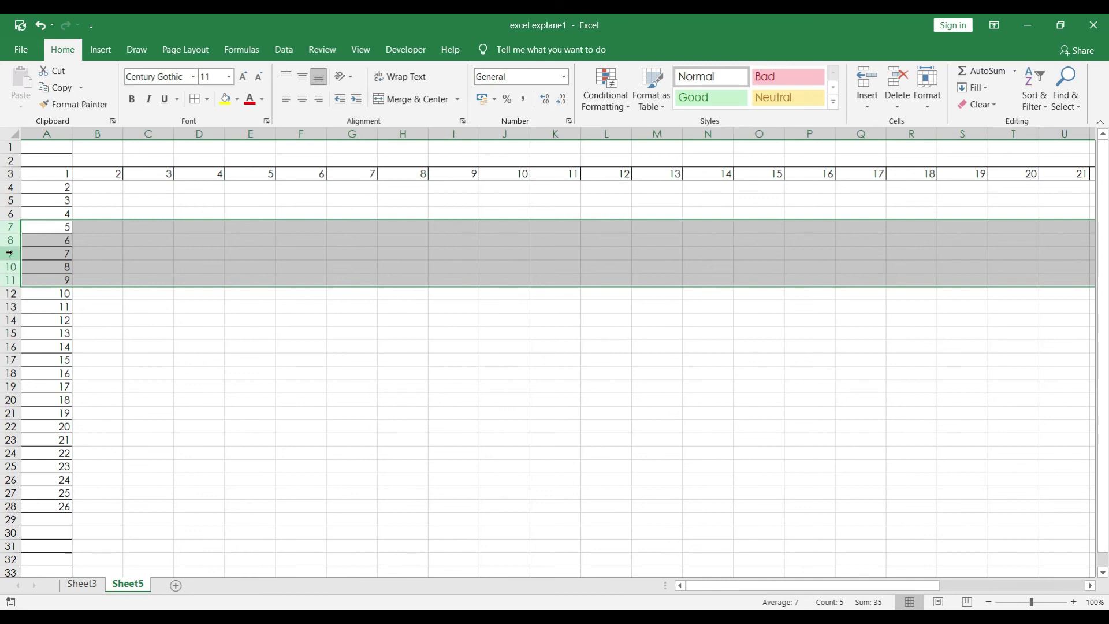
pyautogui.rightClick(10, 252)
pyautogui.click(65, 446)
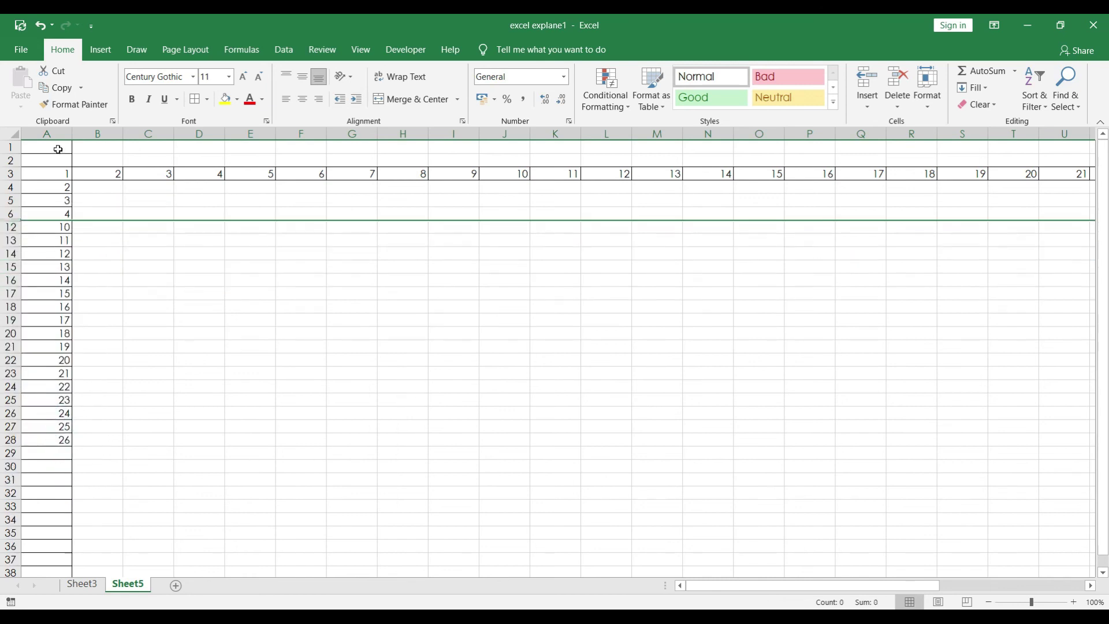
pyautogui.click(27, 277)
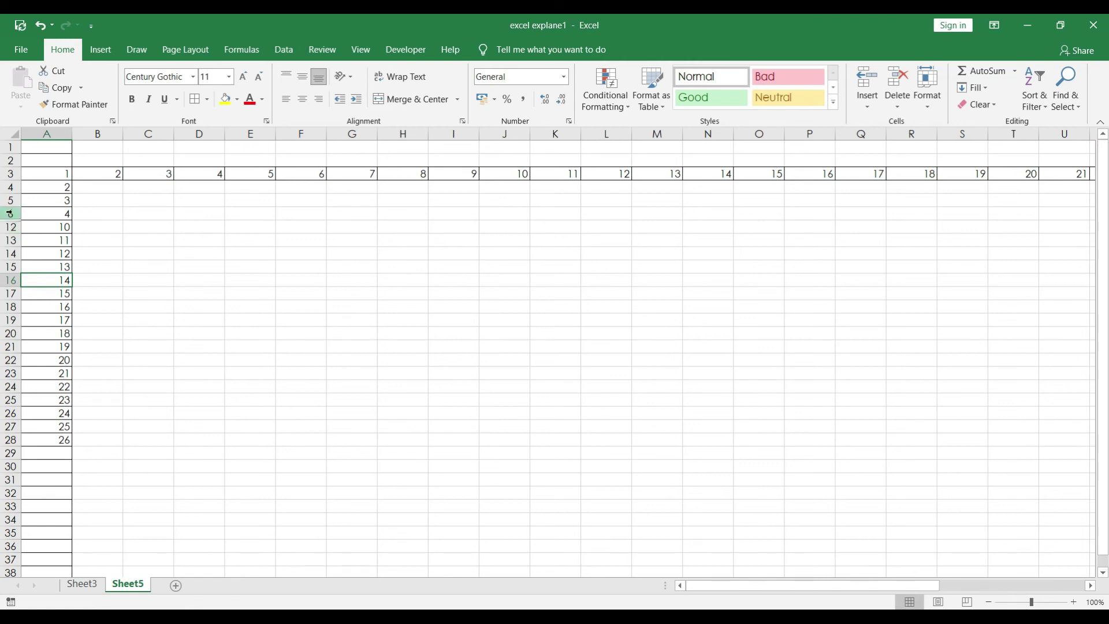
pyautogui.moveTo(9, 214); pyautogui.dragTo(9, 227)
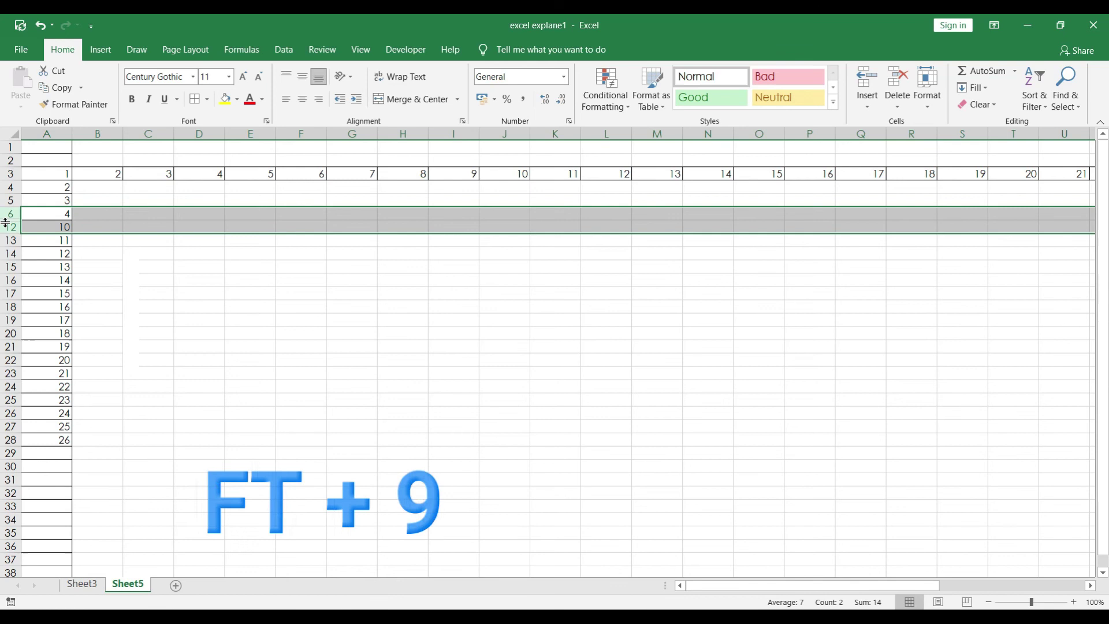
pyautogui.hotkey('ctrl', 'shift', '9')
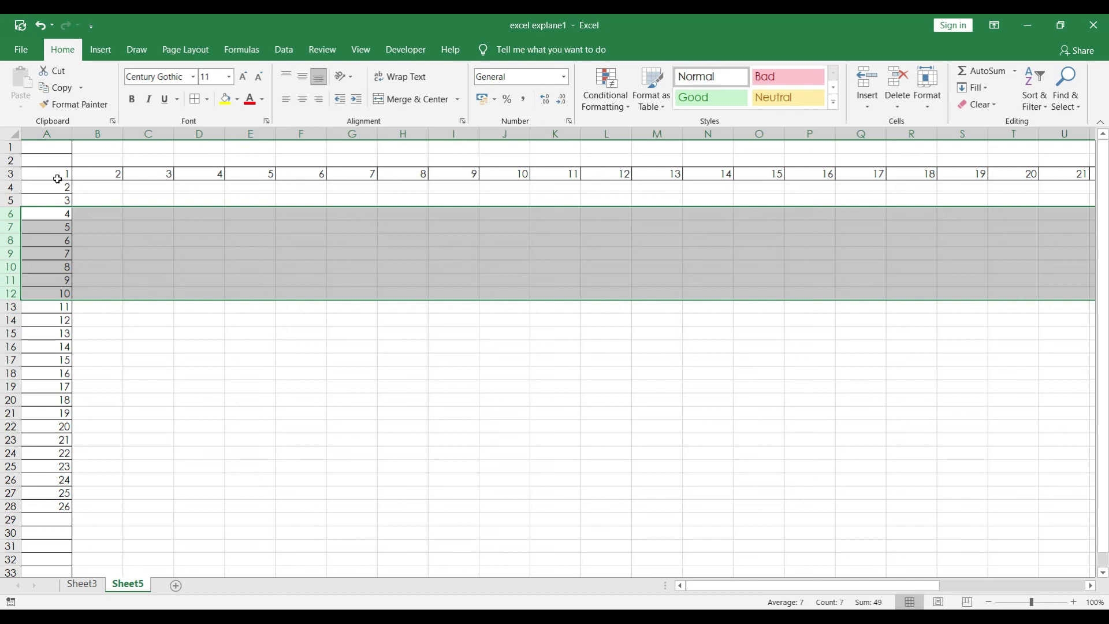
# Select the entire sheet and apply Unhide to all its columns and all its rows
pyautogui.click(15, 133)
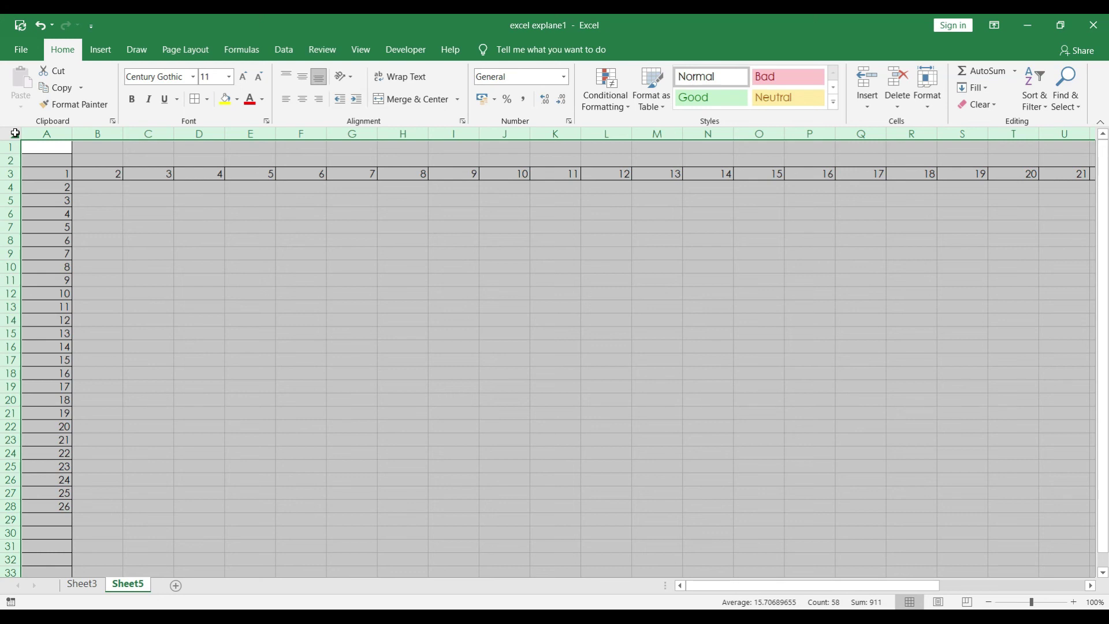
pyautogui.rightClick(97, 132)
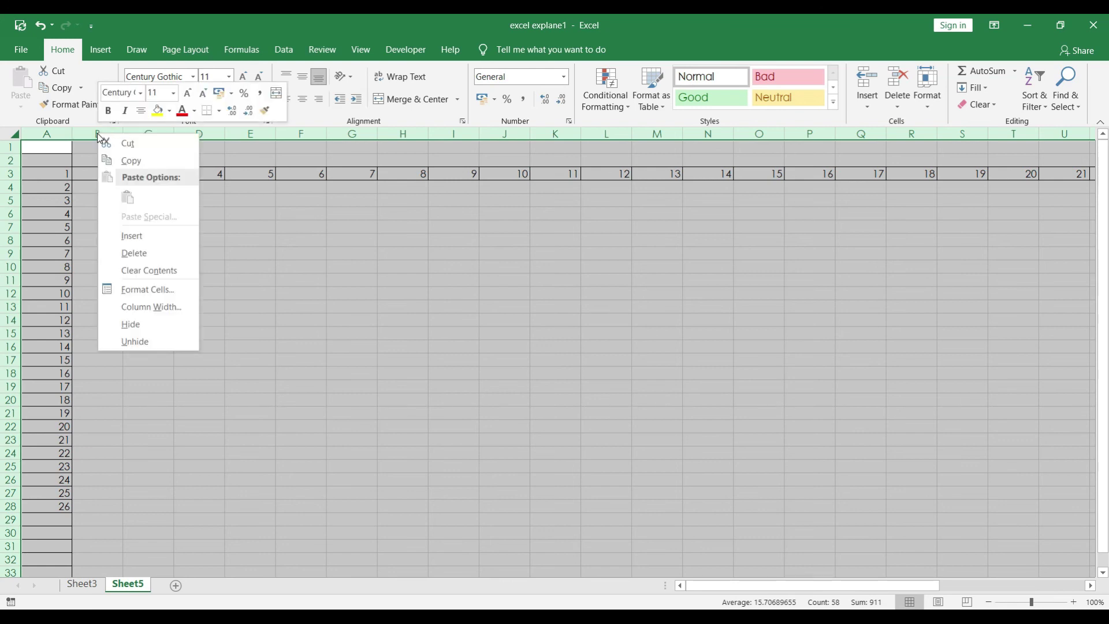
pyautogui.click(135, 341)
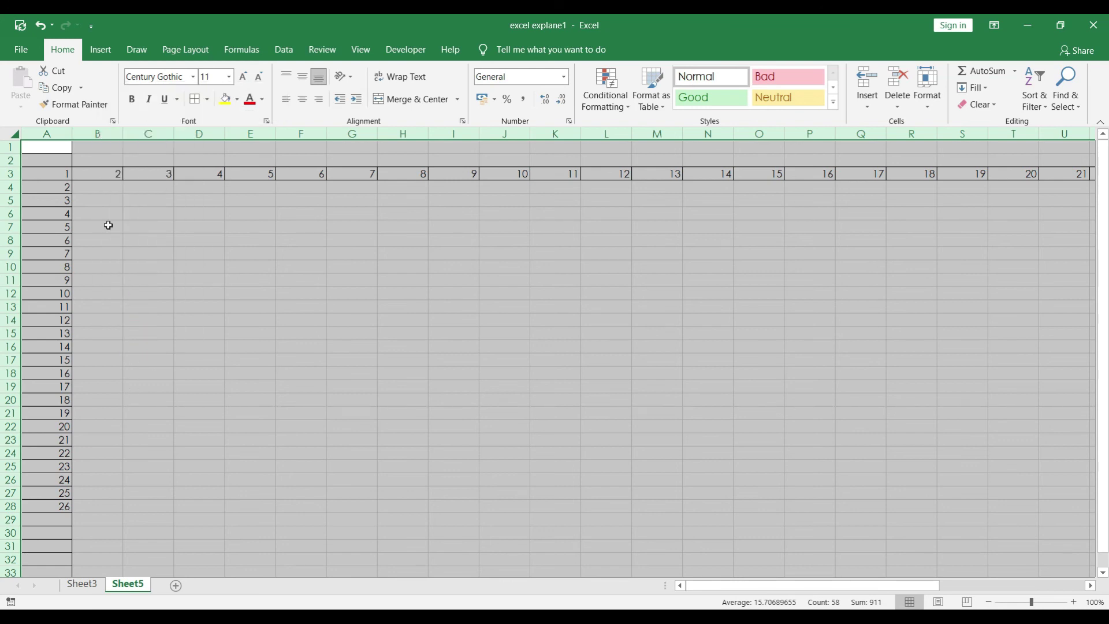
pyautogui.rightClick(10, 253)
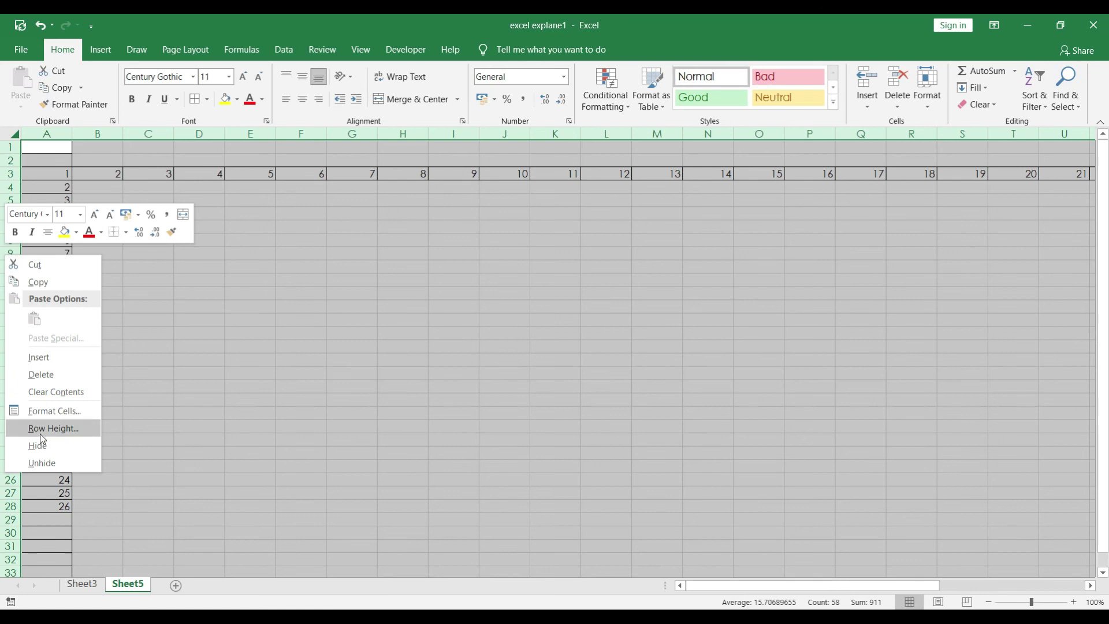
pyautogui.click(41, 462)
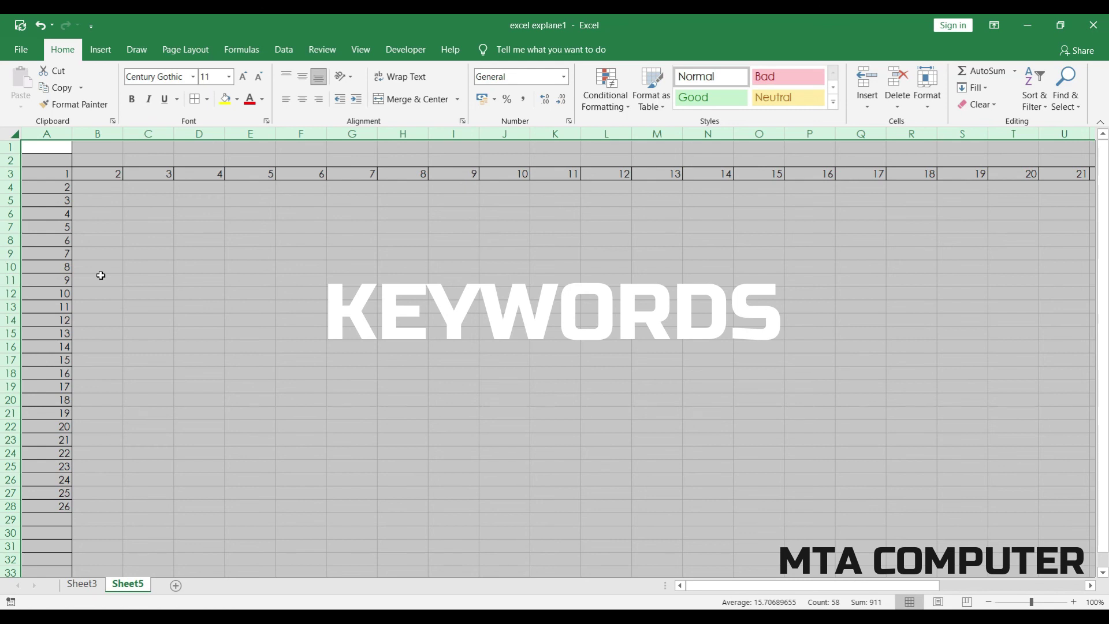
pyautogui.click(104, 252)
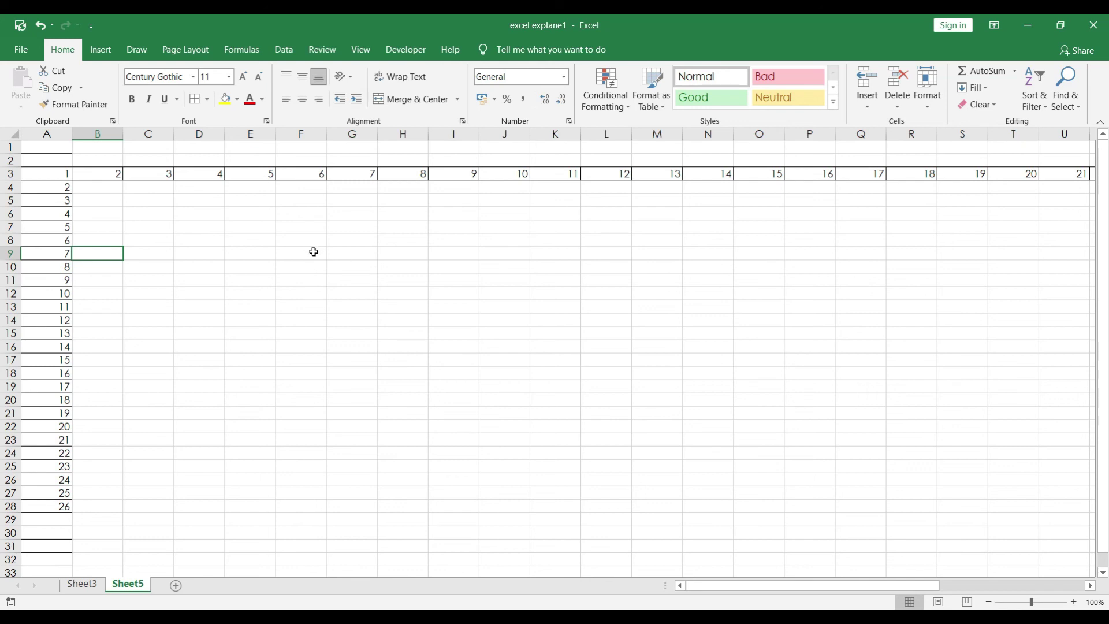
# Insert the current date in cell E9
pyautogui.click(248, 253)
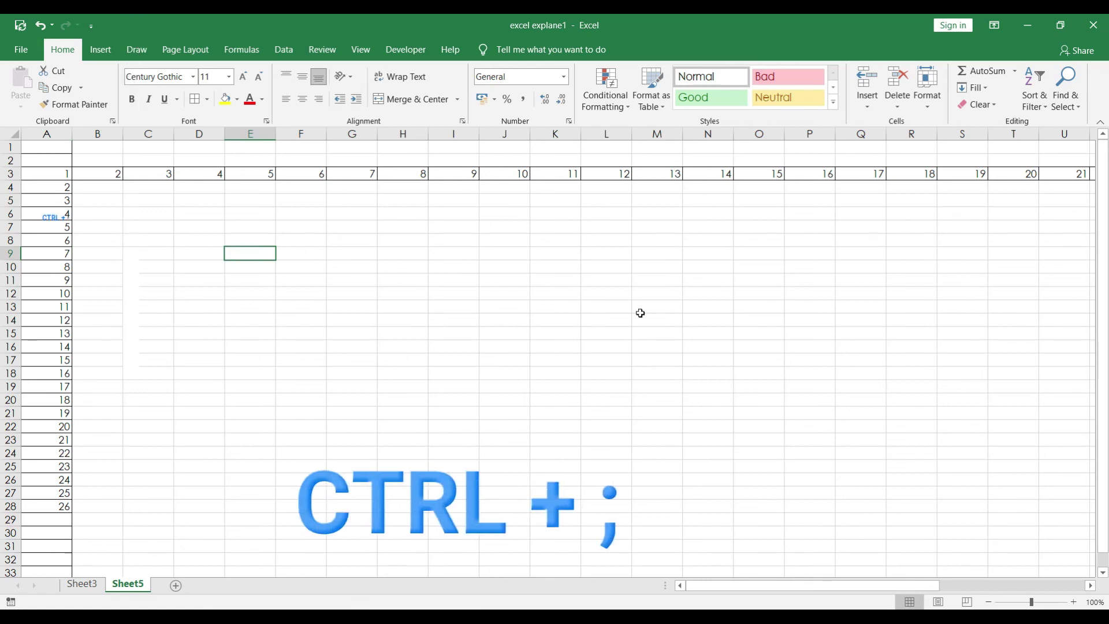
pyautogui.hotkey('ctrl', ';')
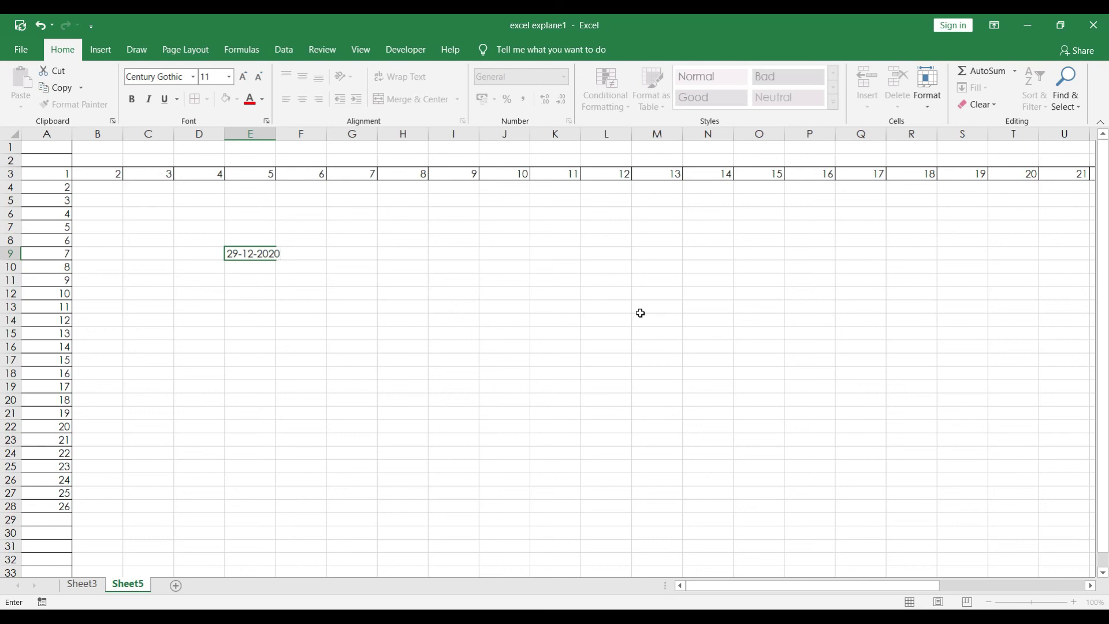
pyautogui.press('Return')
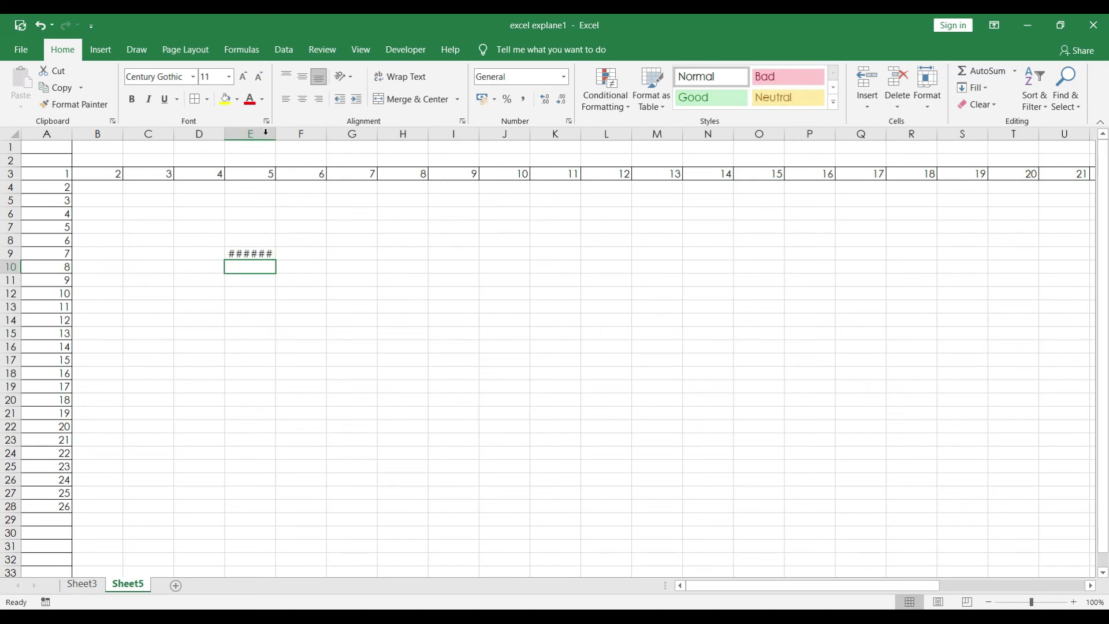
# Widen column E enough to fit the full date, and insert the current time in cell E10
pyautogui.moveTo(275, 131); pyautogui.dragTo(356, 137)
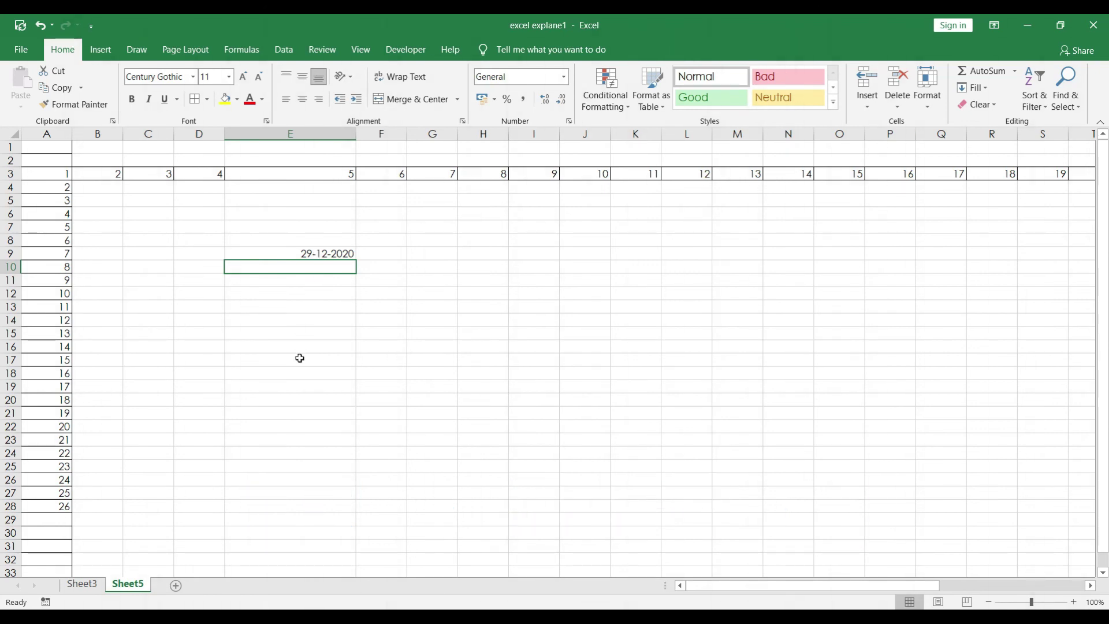
pyautogui.hotkey('ctrl', 'shift', ';')
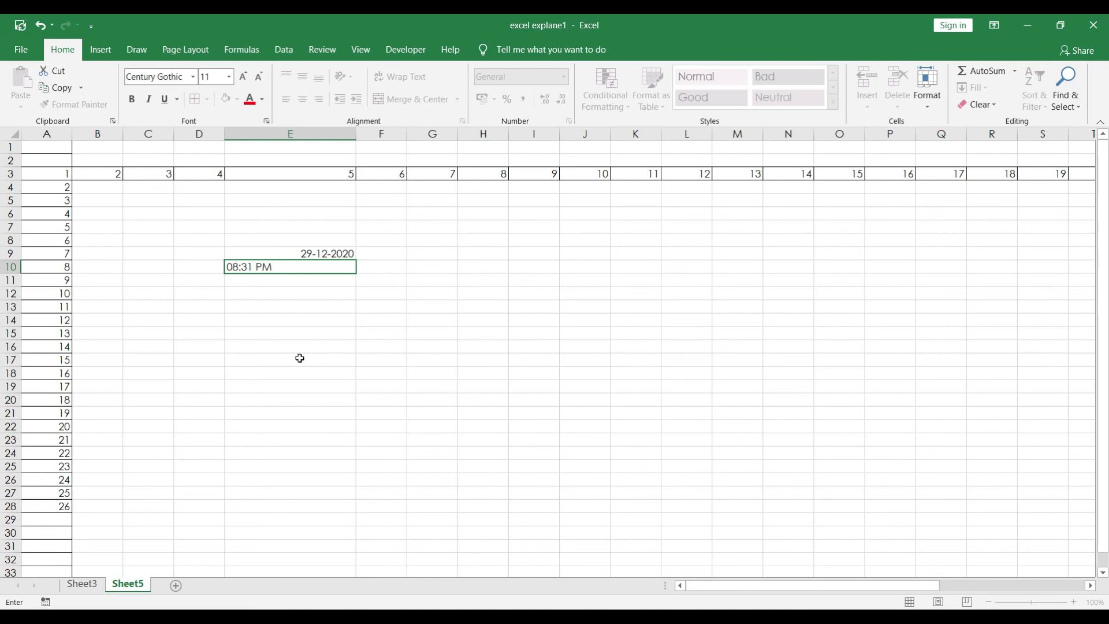
pyautogui.press('Return')
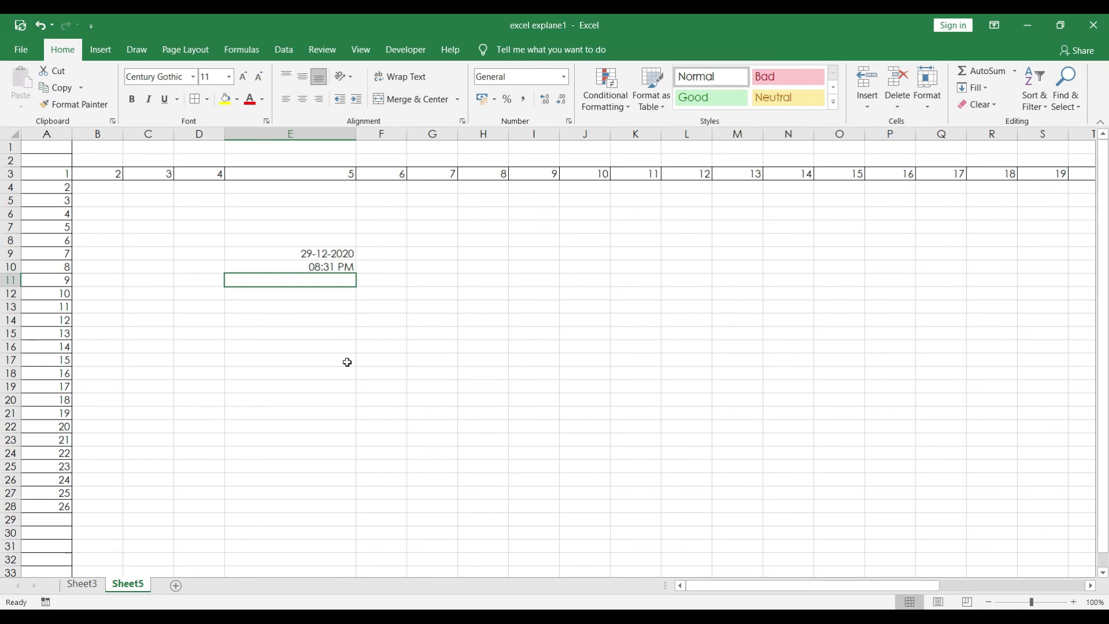